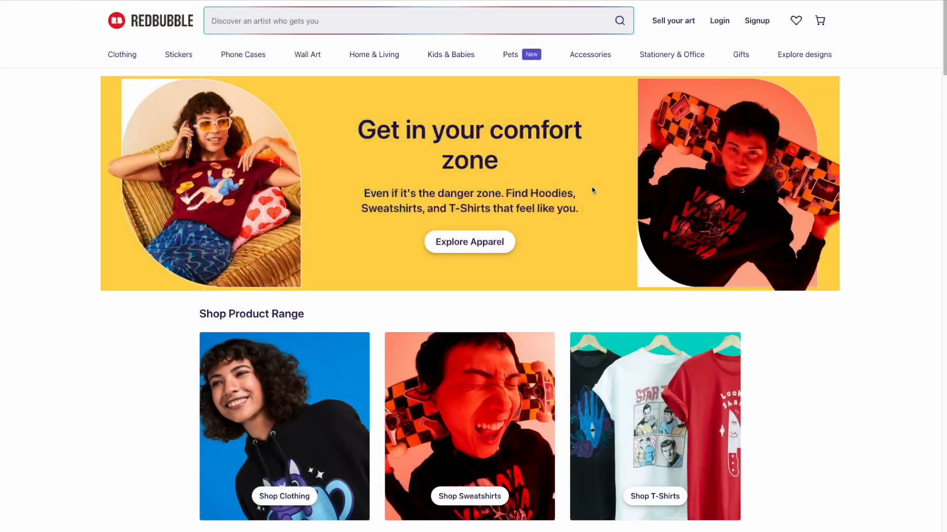
scroll(592, 190, down, 4)
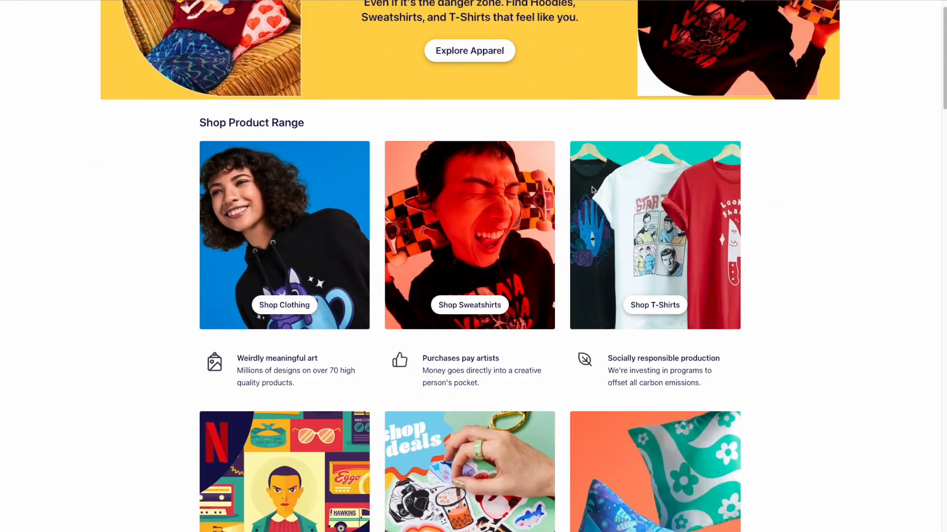
scroll(591, 191, down, 12)
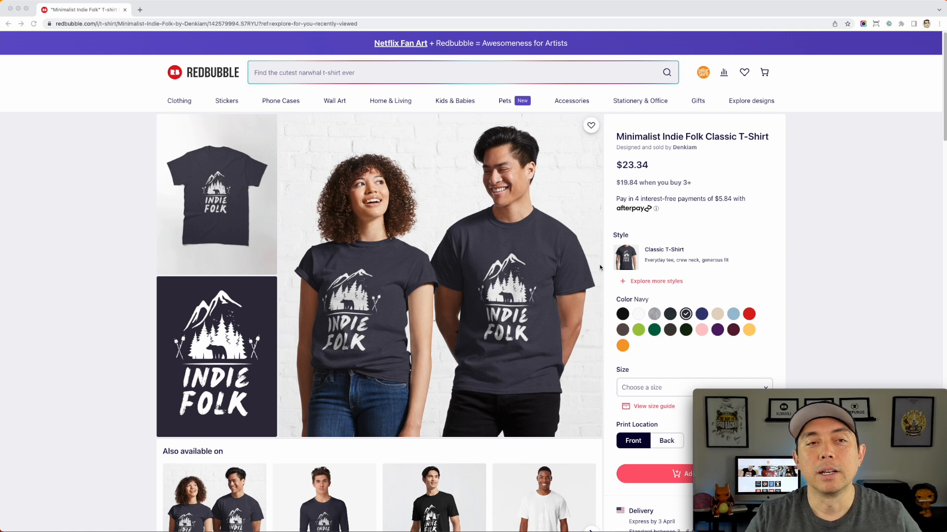
Search the shop for "outdoors tshirt" and sort the results by Best Selling.
click(276, 76)
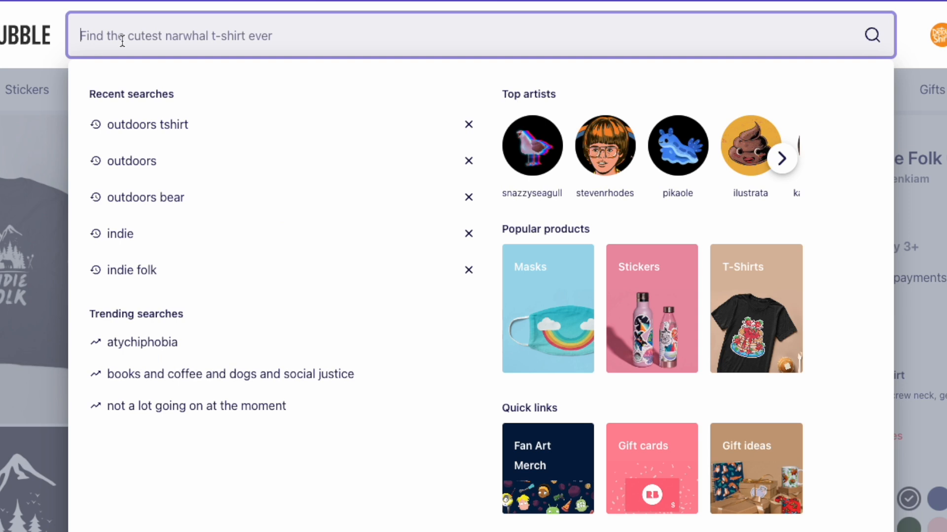
text(out)
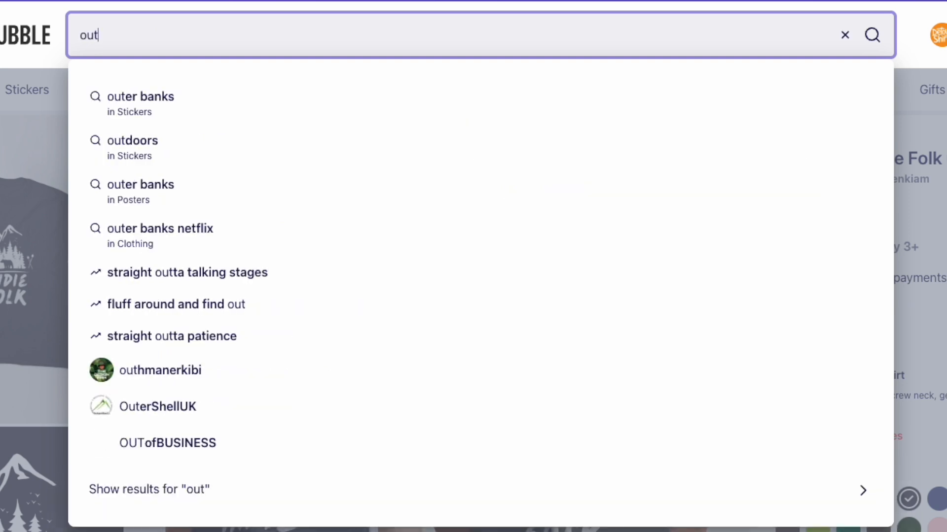
text(doors tshirt)
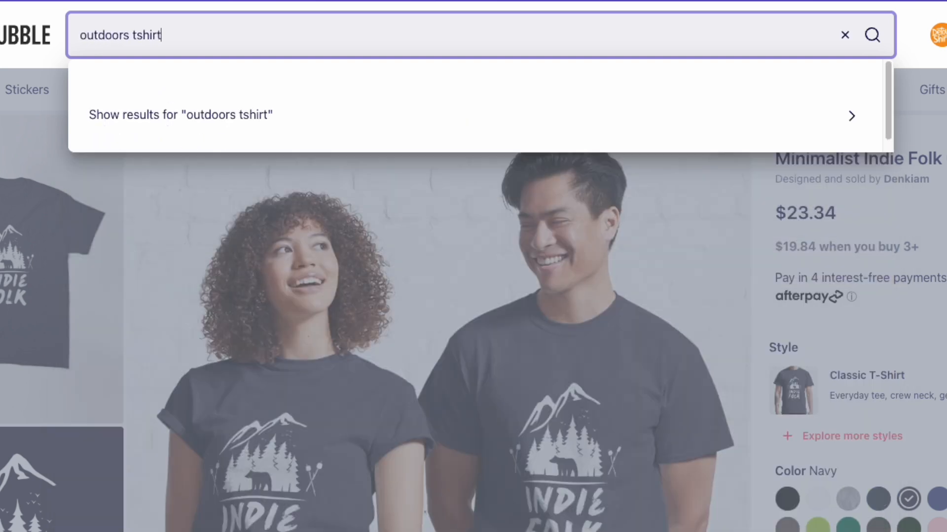
key(Return)
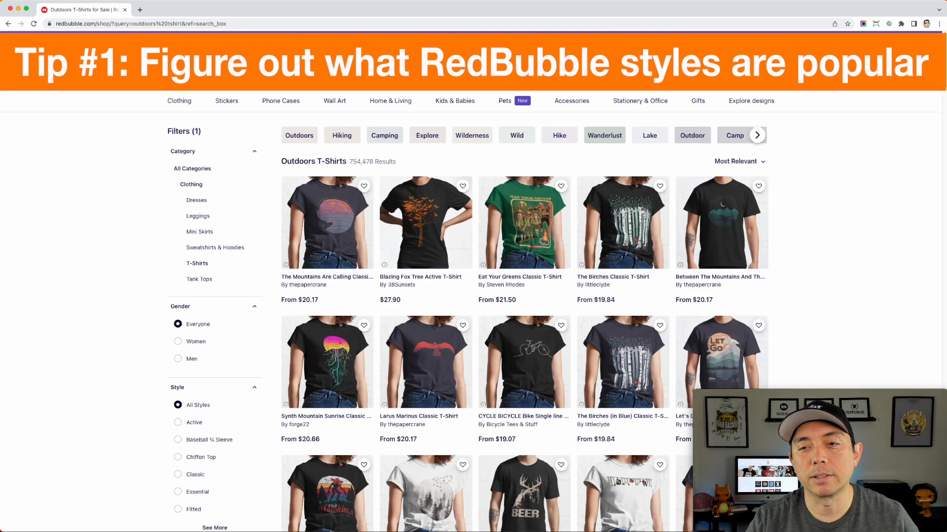
click(745, 163)
click(743, 193)
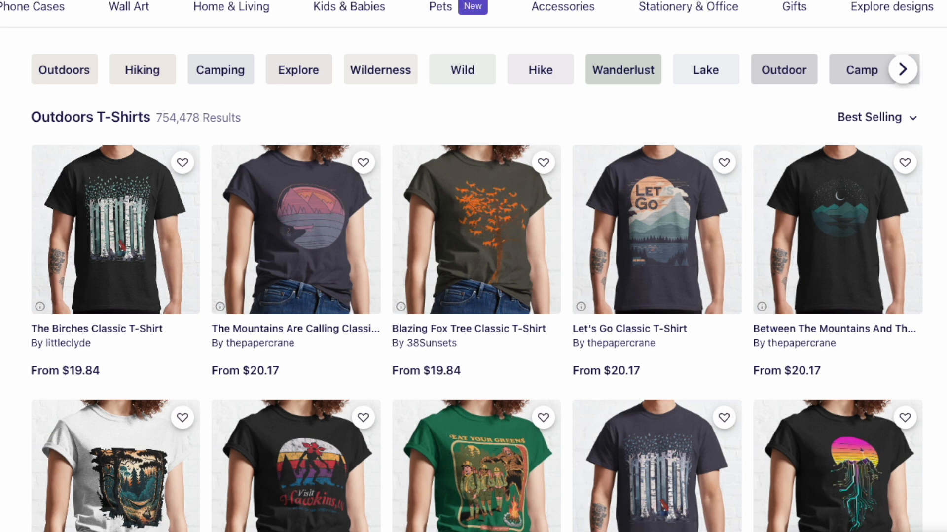
Look through the best-selling outdoors T-shirts to find out which design styles are popular.
scroll(473, 266, down, 3)
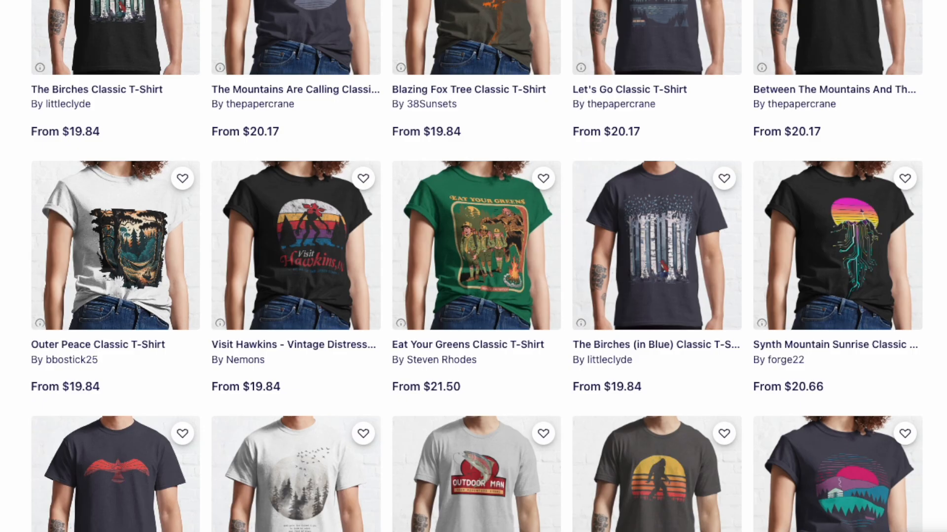
scroll(473, 266, down, 8)
scroll(473, 266, down, 10)
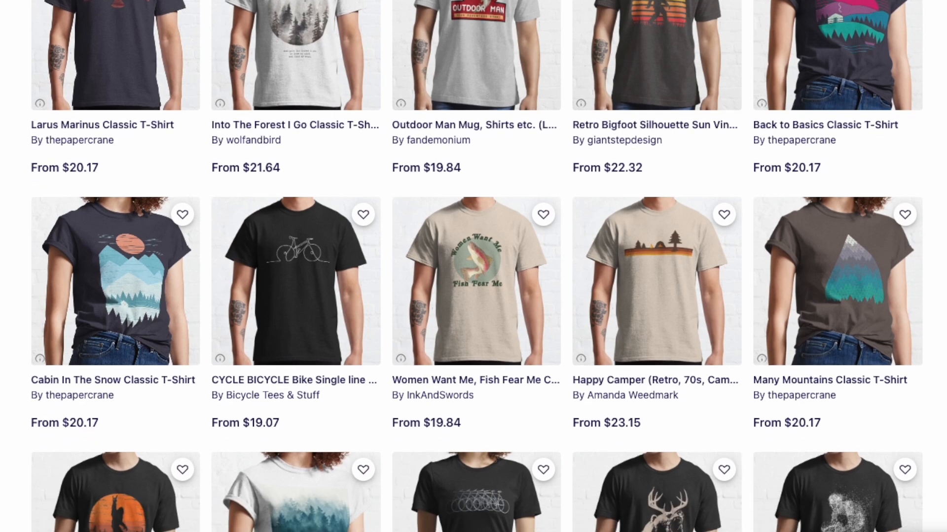
scroll(474, 266, down, 14)
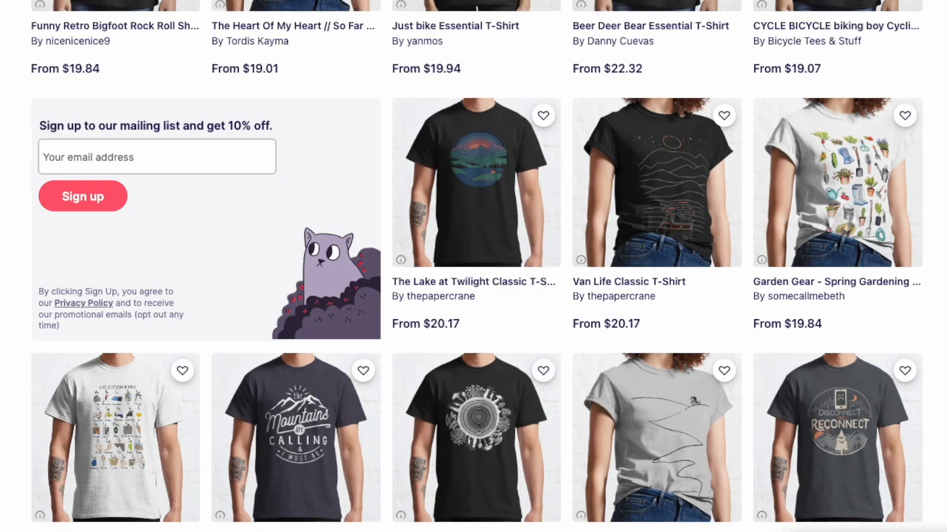
scroll(474, 266, down, 16)
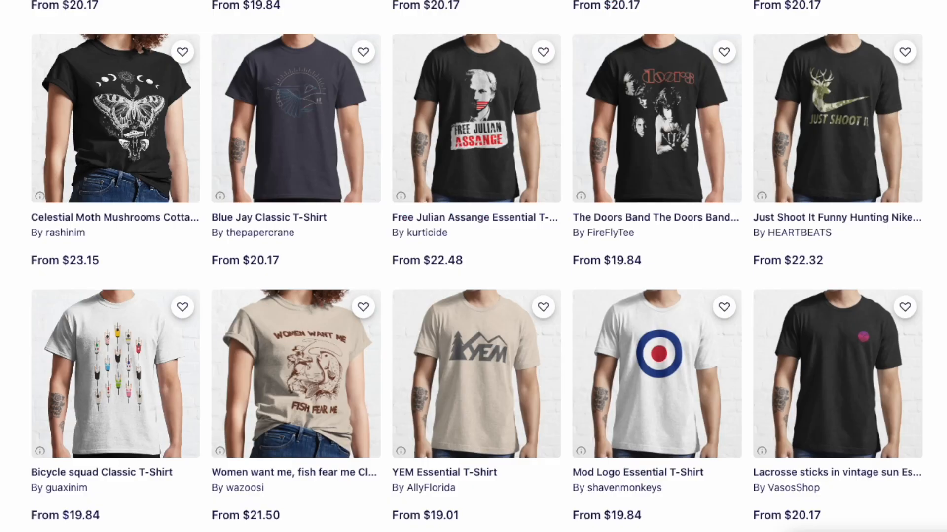
scroll(473, 266, up, 15)
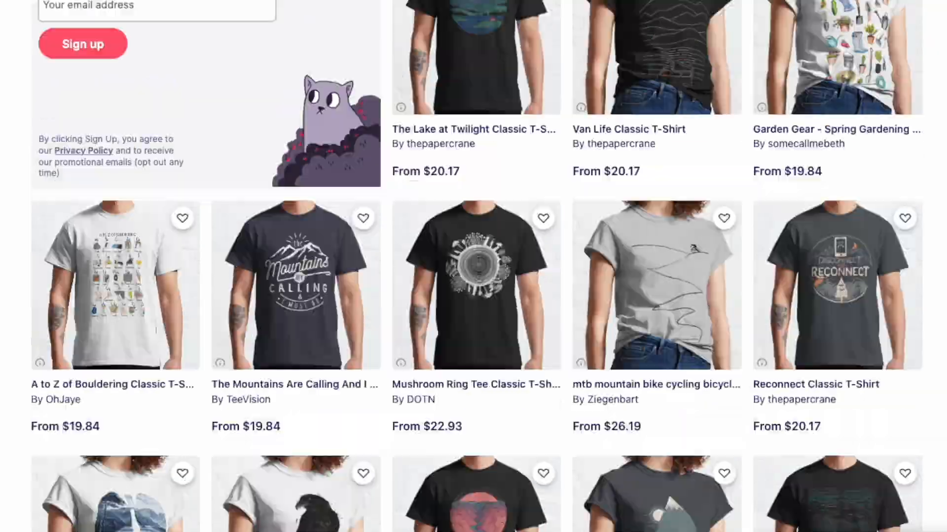
scroll(473, 267, up, 4)
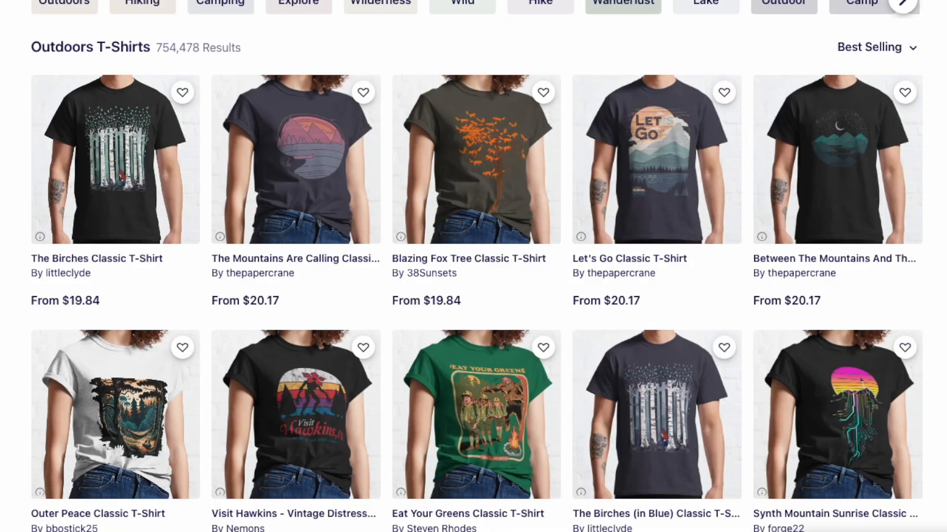
scroll(473, 267, up, 1)
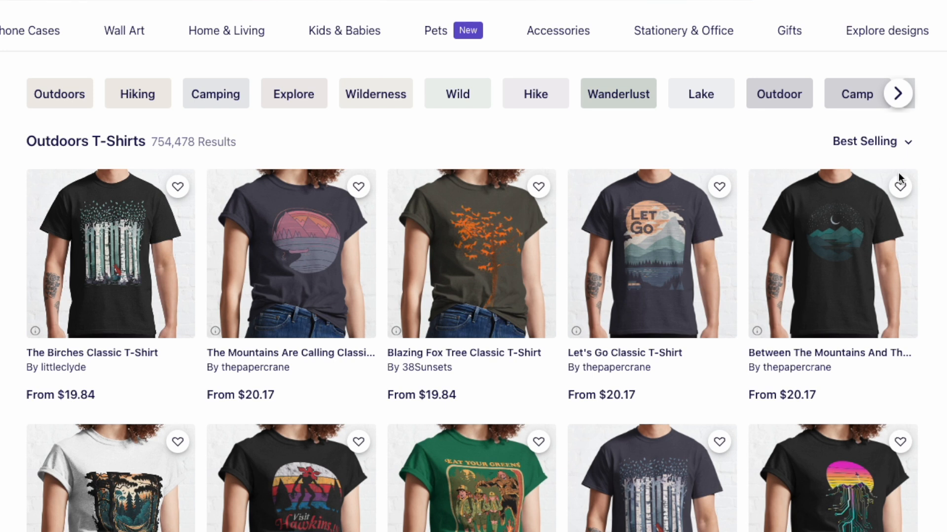
Examine the best-selling outdoors T-shirt designs row by row, comparing their colors, shapes and illustration styles.
scroll(704, 371, down, 3)
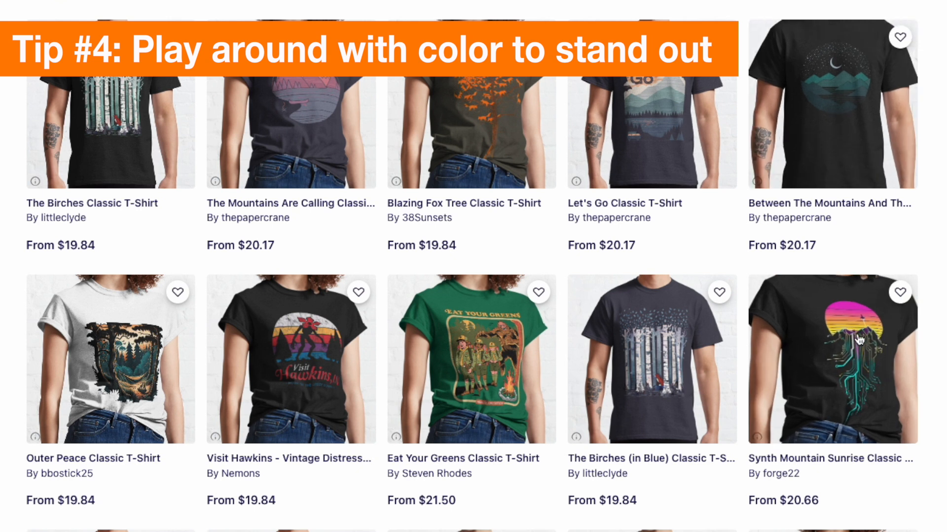
scroll(746, 398, down, 4)
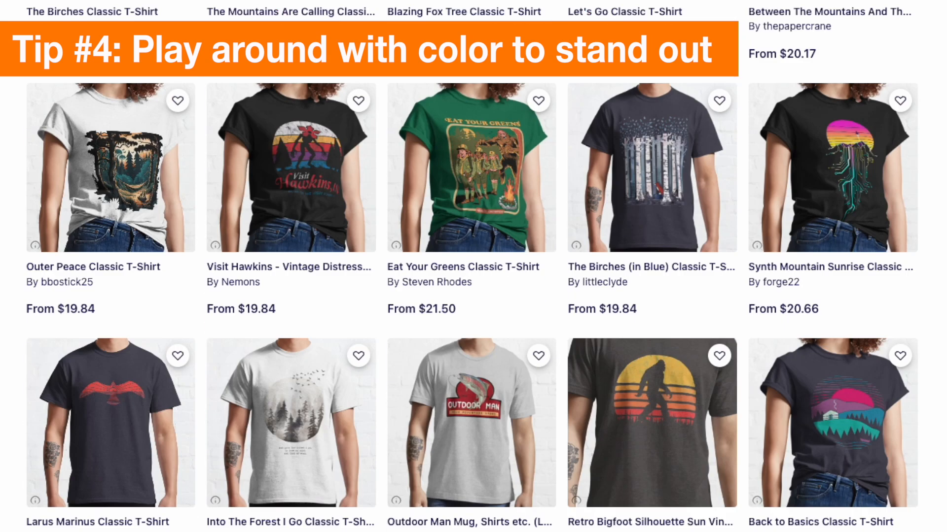
scroll(715, 482, down, 4)
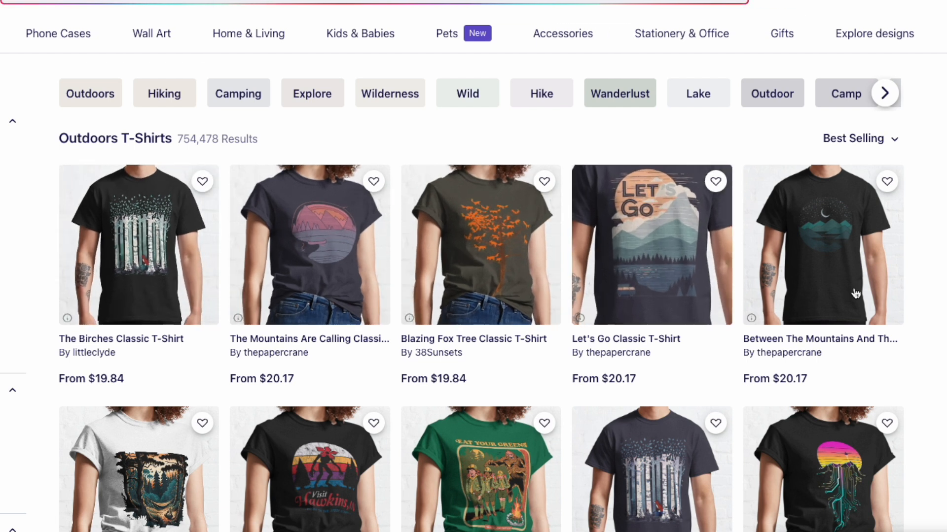
scroll(592, 311, down, 3)
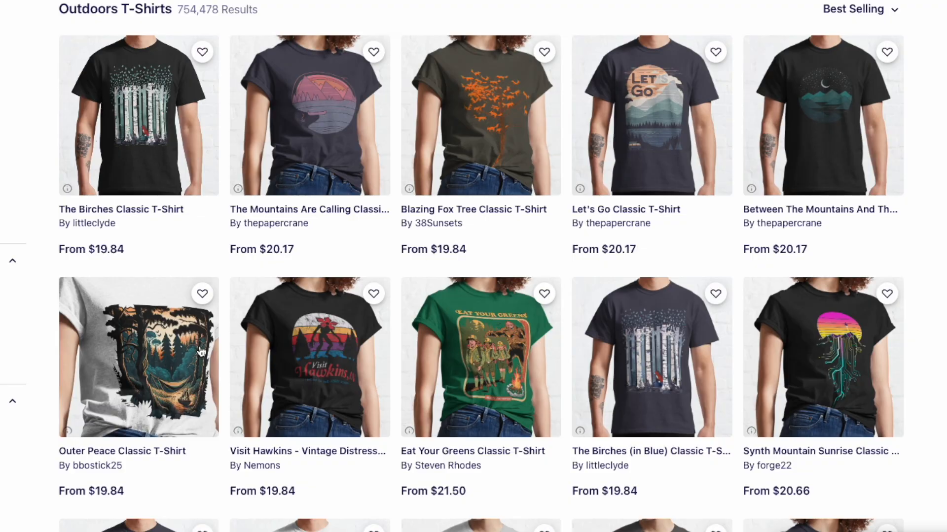
scroll(202, 351, down, 5)
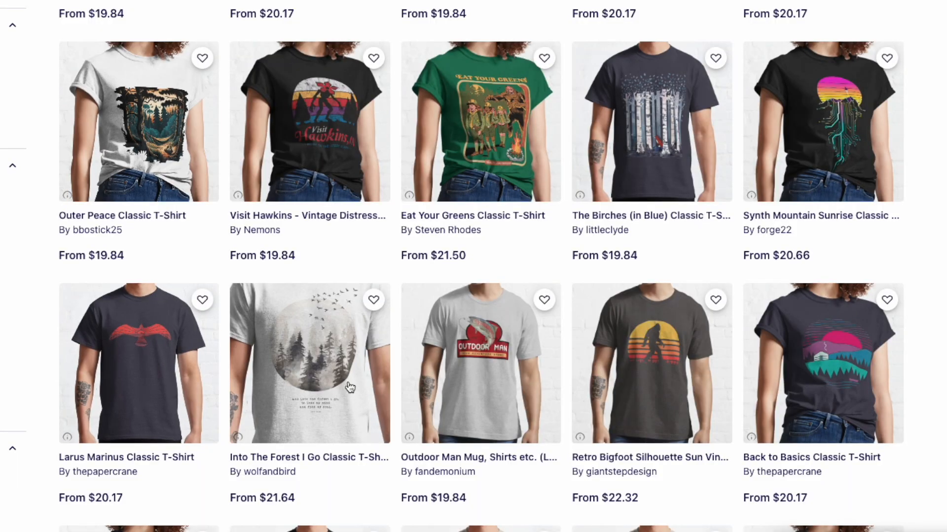
scroll(641, 222, down, 2)
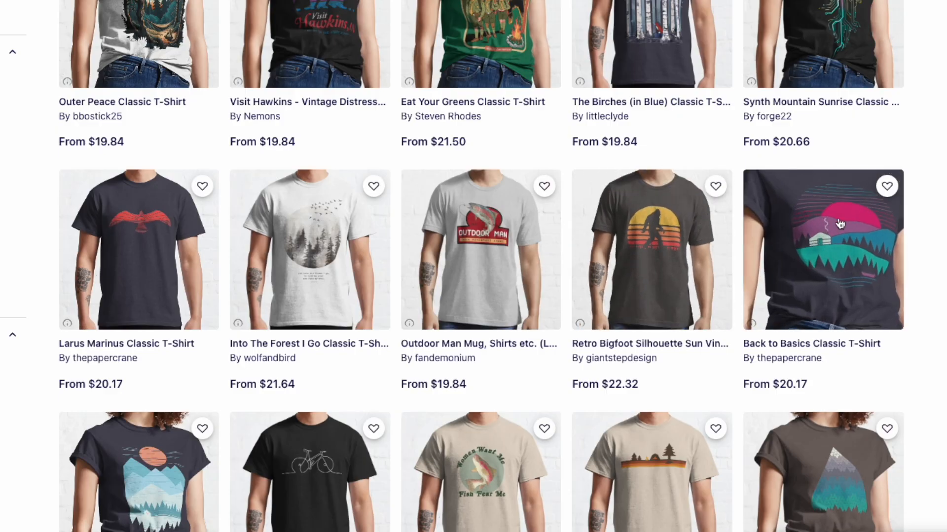
scroll(864, 225, down, 3)
scroll(860, 148, down, 3)
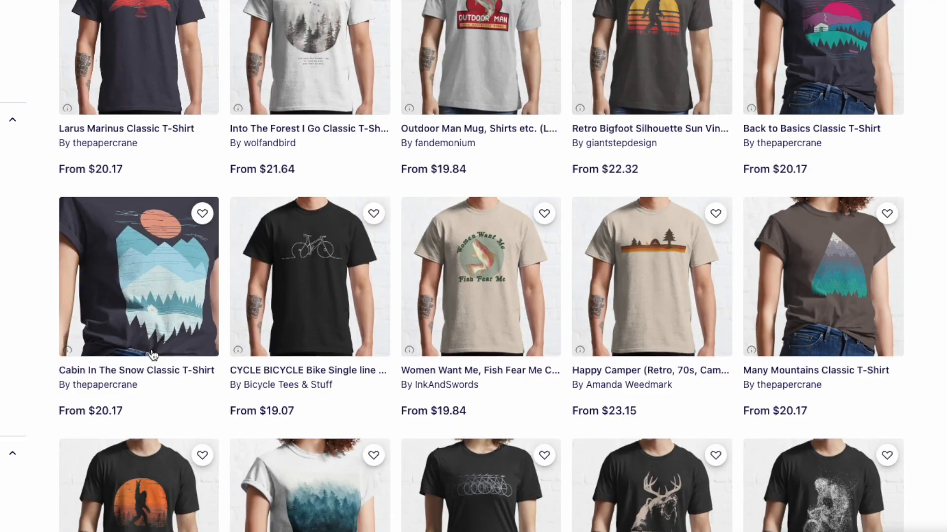
scroll(858, 127, down, 5)
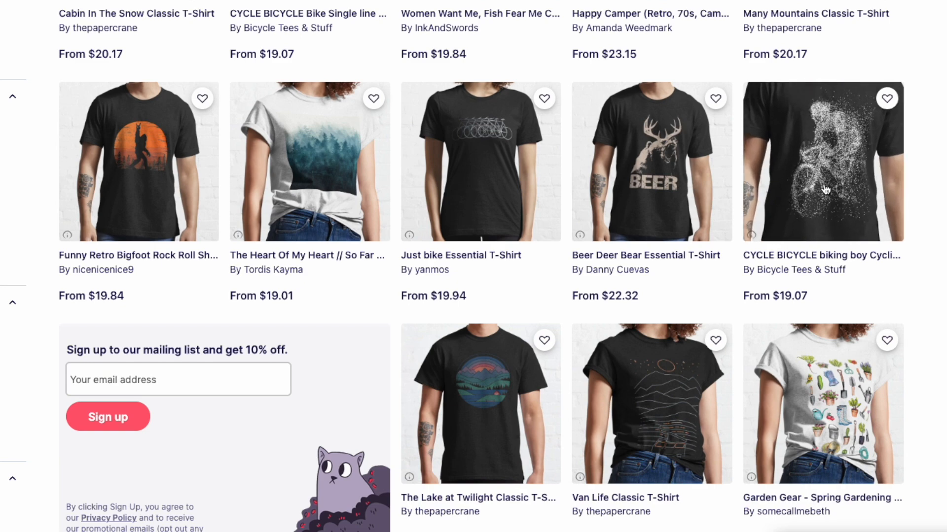
scroll(832, 374, down, 4)
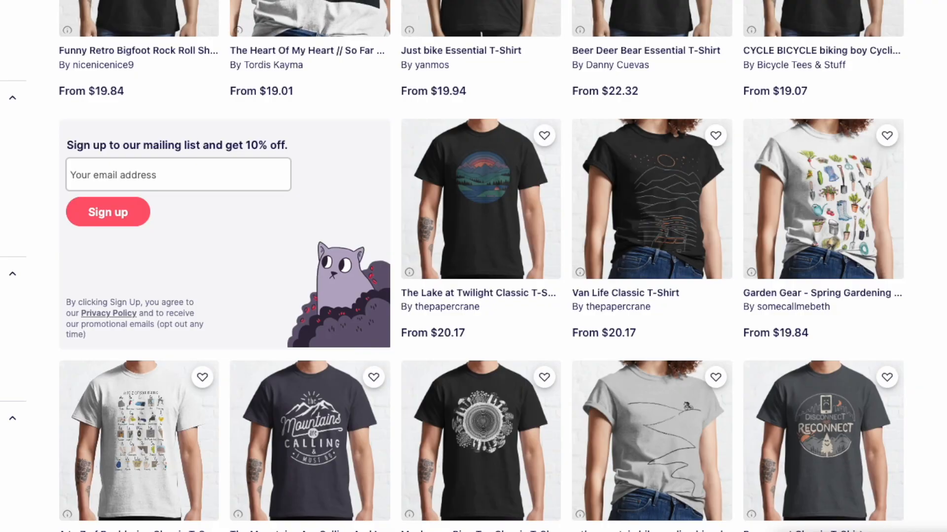
scroll(360, 340, up, 1)
scroll(521, 256, up, 3)
scroll(521, 256, down, 2)
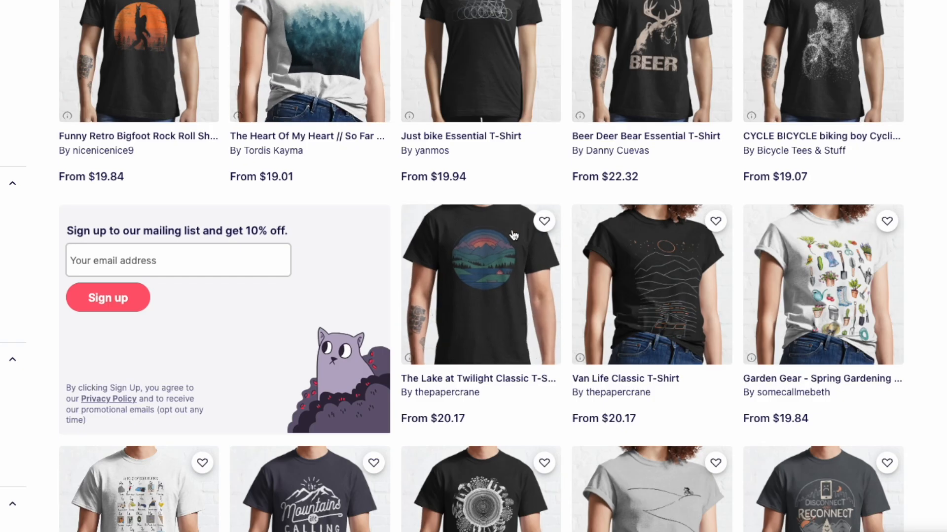
scroll(515, 255, down, 3)
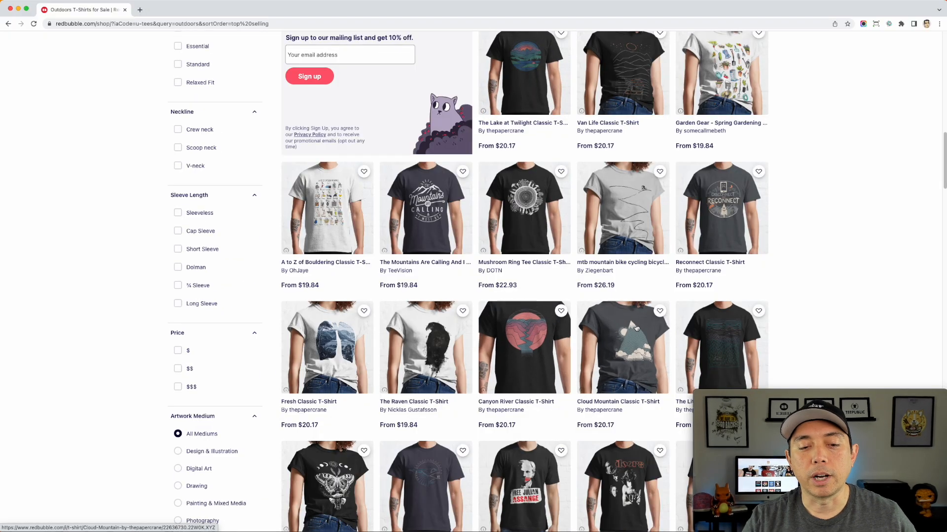
scroll(789, 260, up, 4)
scroll(789, 260, up, 10)
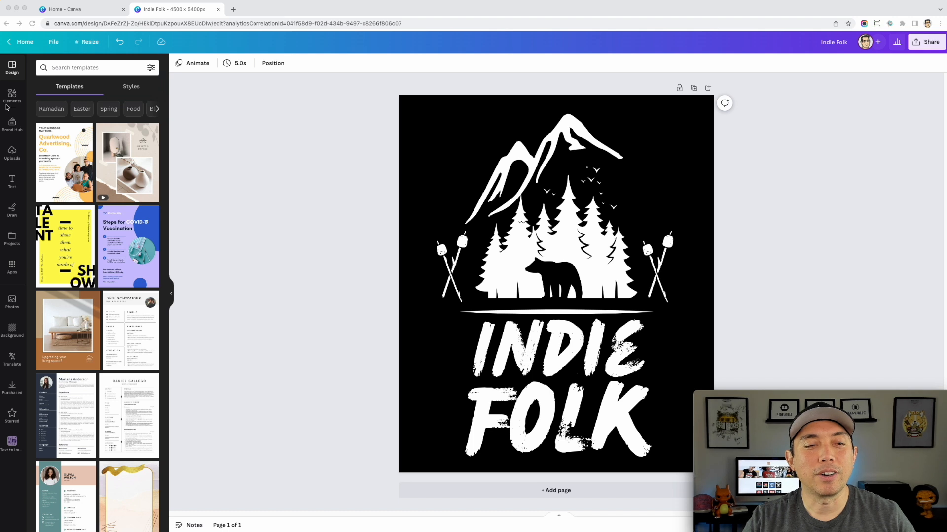
Switch to the Indie Folk design in Canva and inspect its forest and marshmallow-stick graphics.
click(591, 271)
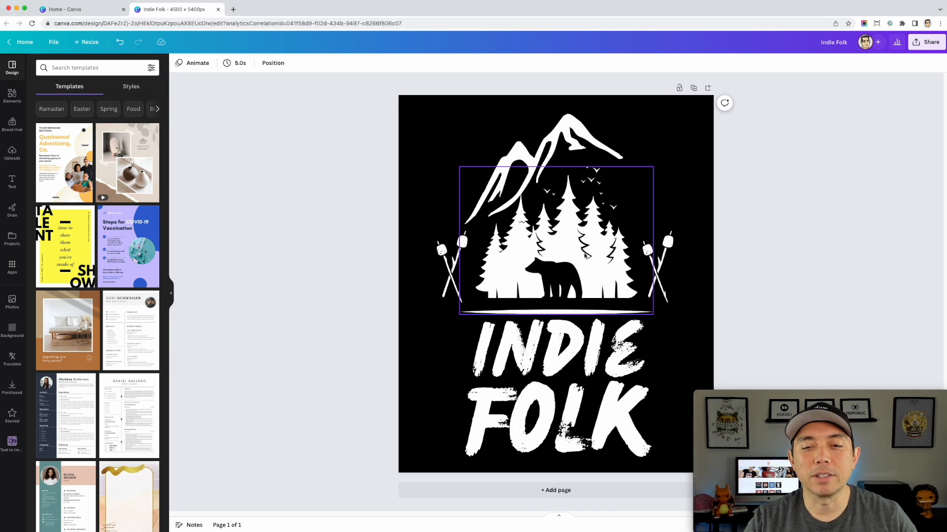
click(657, 267)
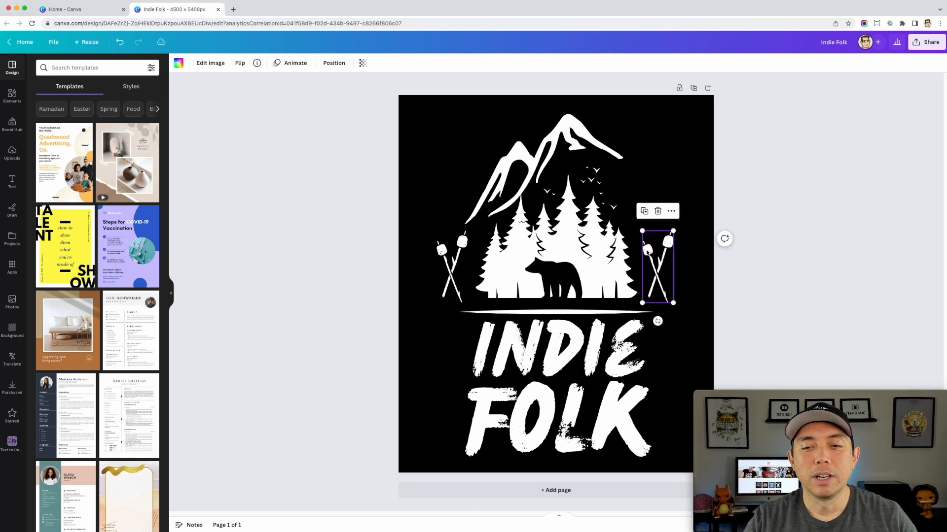
click(451, 266)
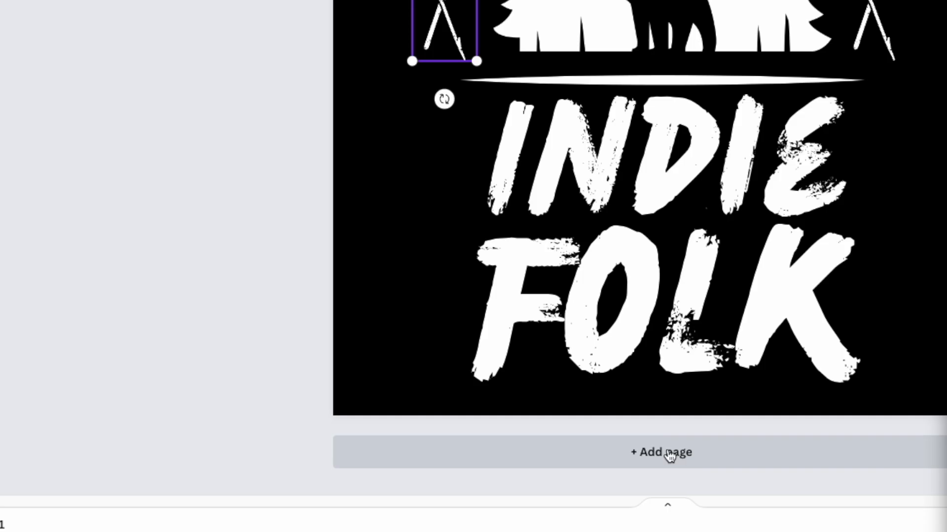
Add a second page to the design and show all graphic elements matching "mountain".
click(670, 456)
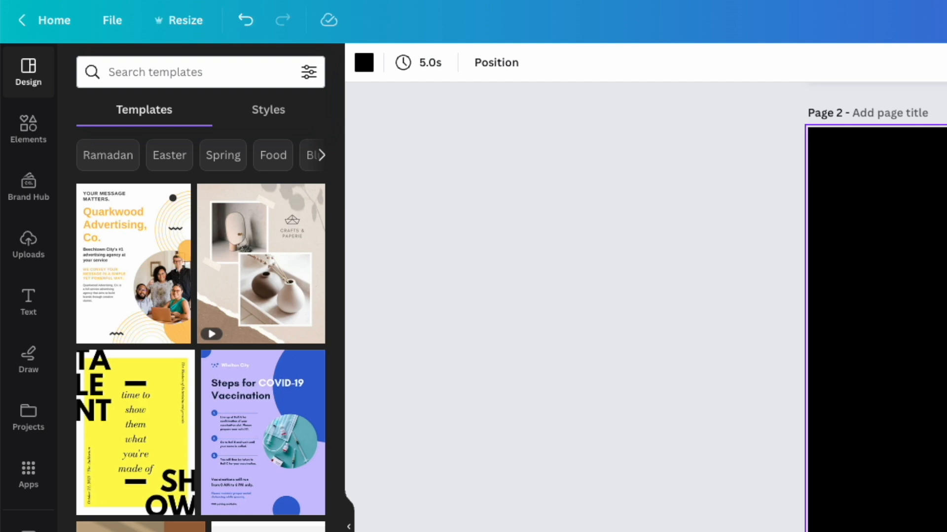
click(10, 97)
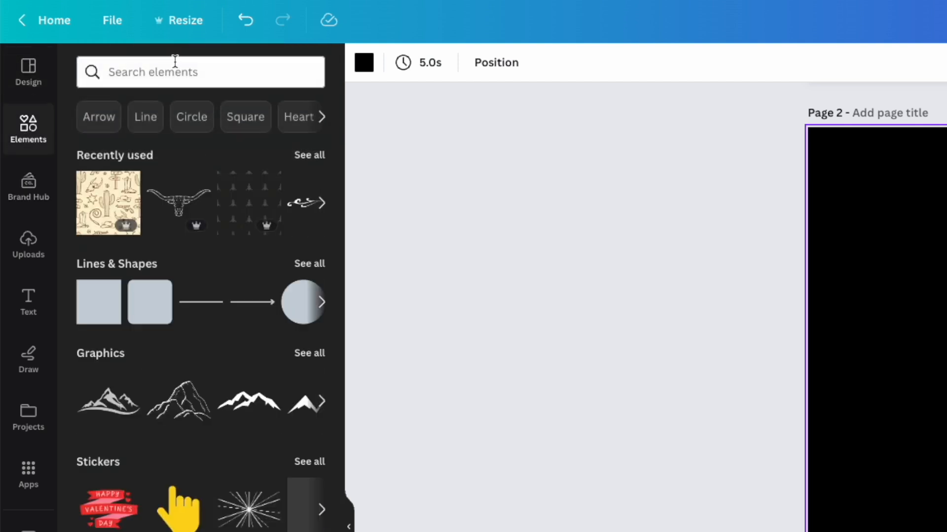
click(179, 71)
text(mountain)
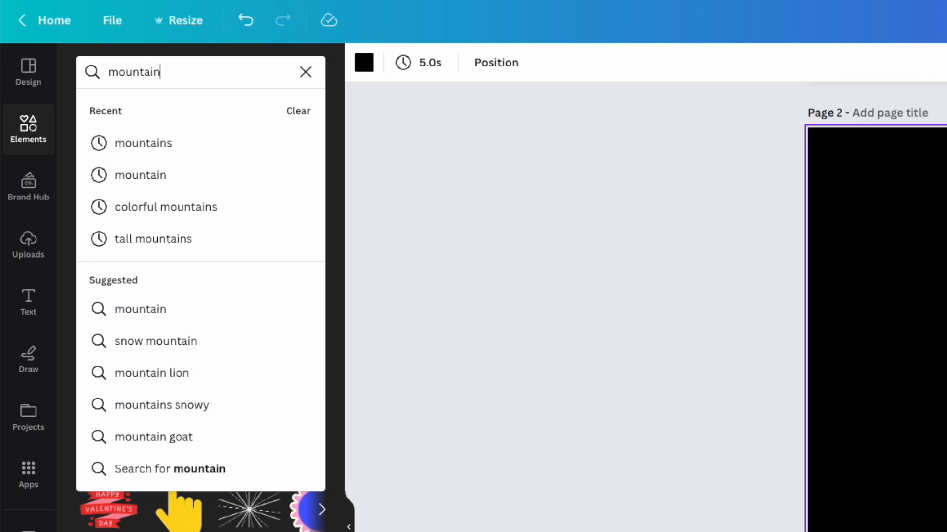
key(Return)
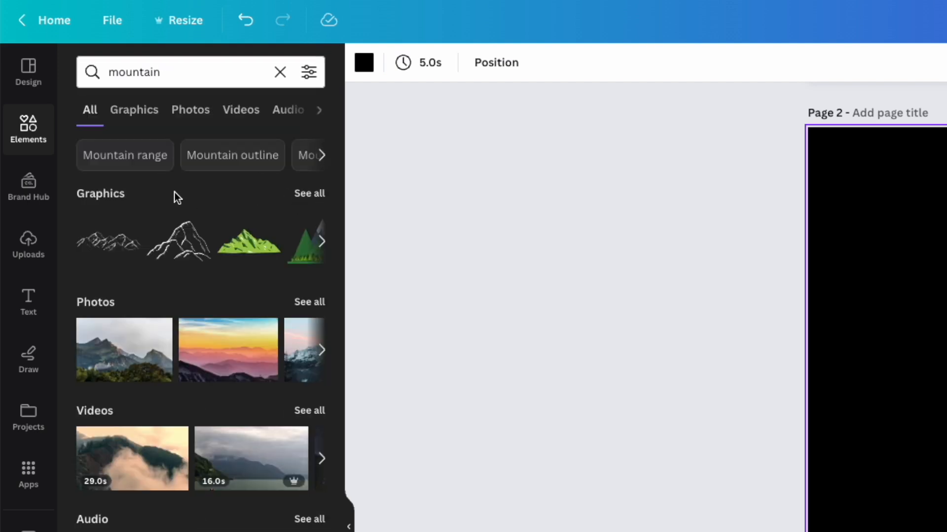
click(307, 195)
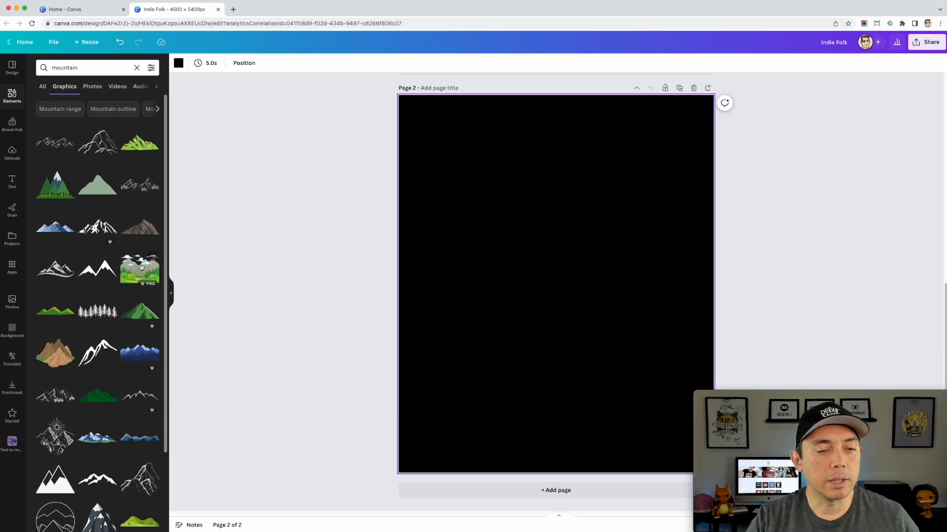
Add the blue mountain range with pine trees near the top of page 2, and discard the green valley landscape graphic.
click(142, 267)
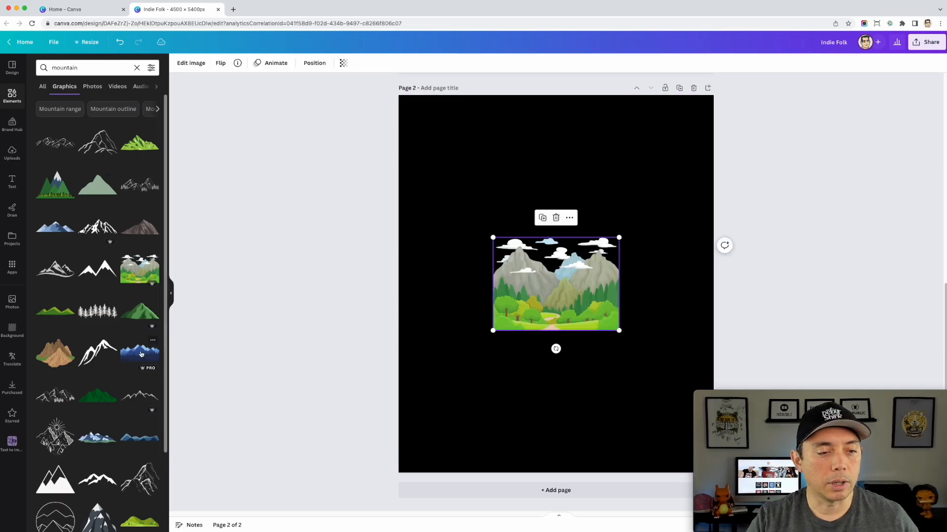
click(139, 353)
drag(579, 269, 572, 156)
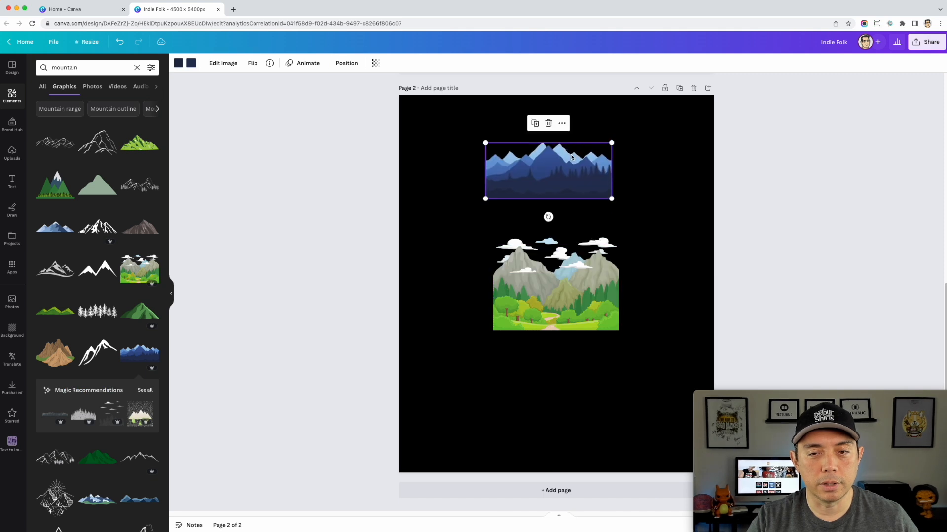
click(566, 291)
key(Delete)
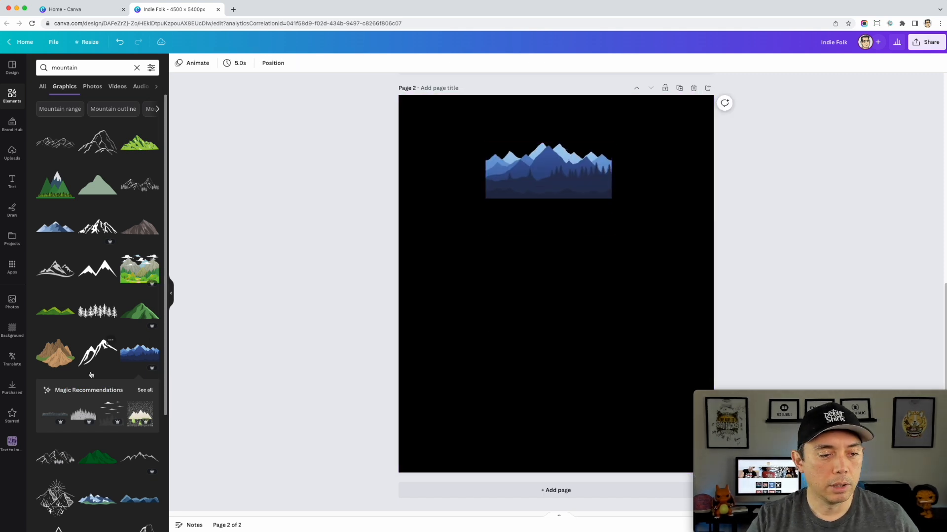
scroll(91, 376, down, 5)
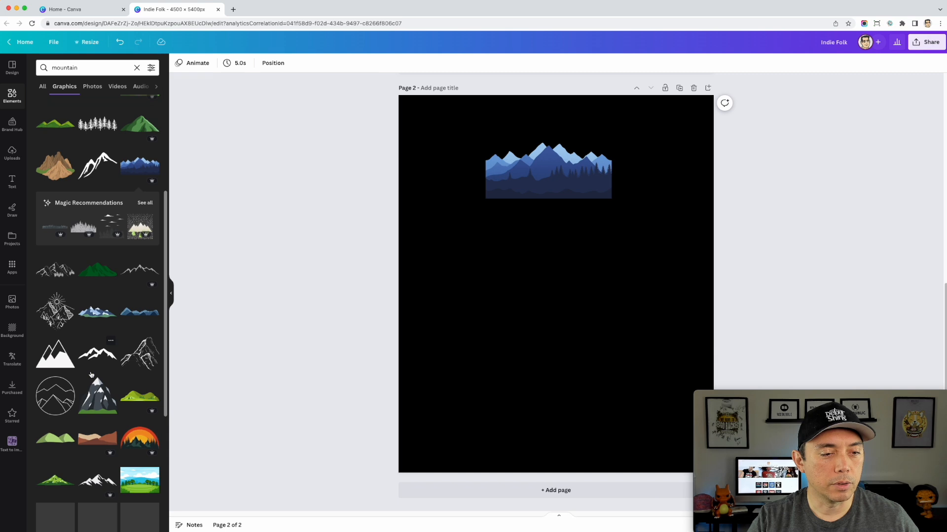
click(140, 313)
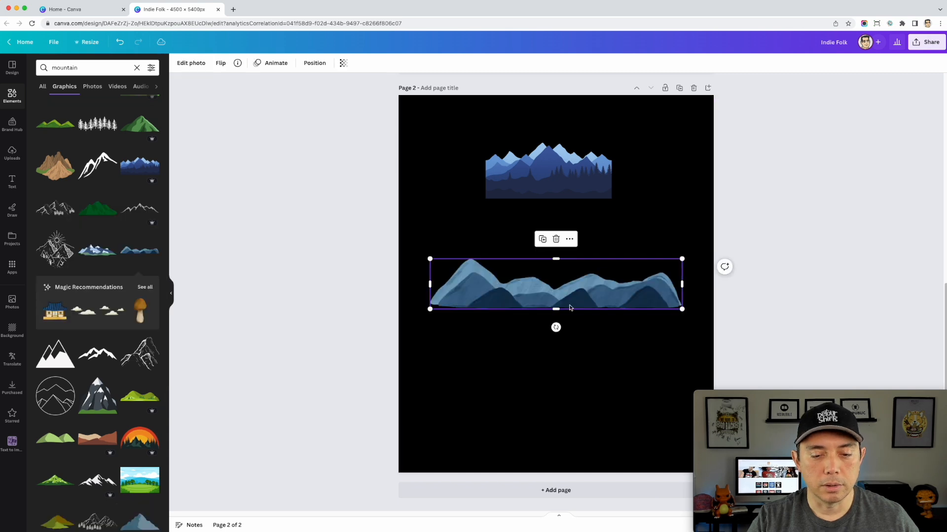
key(Delete)
Add the layered tan and rust desert hills graphic below the blue mountains, and show all graphics recommended to match it.
scroll(120, 350, down, 1)
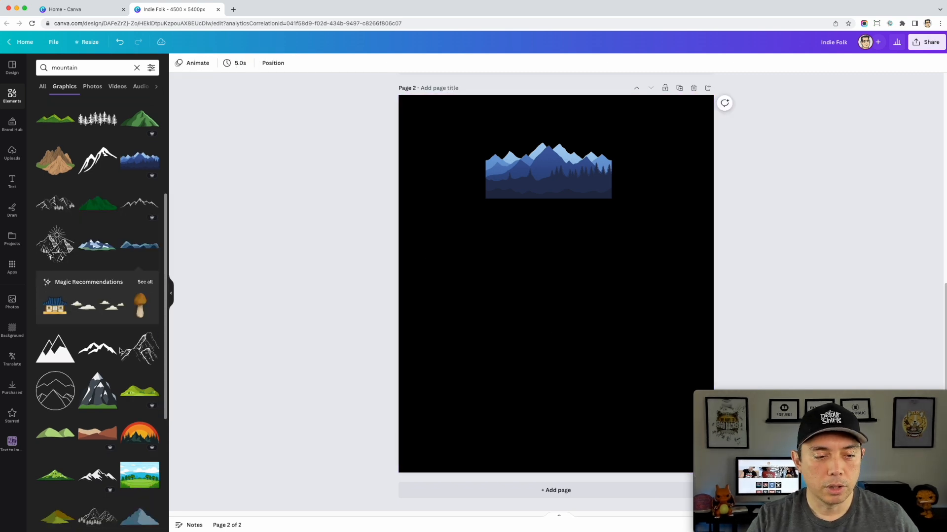
scroll(120, 351, down, 5)
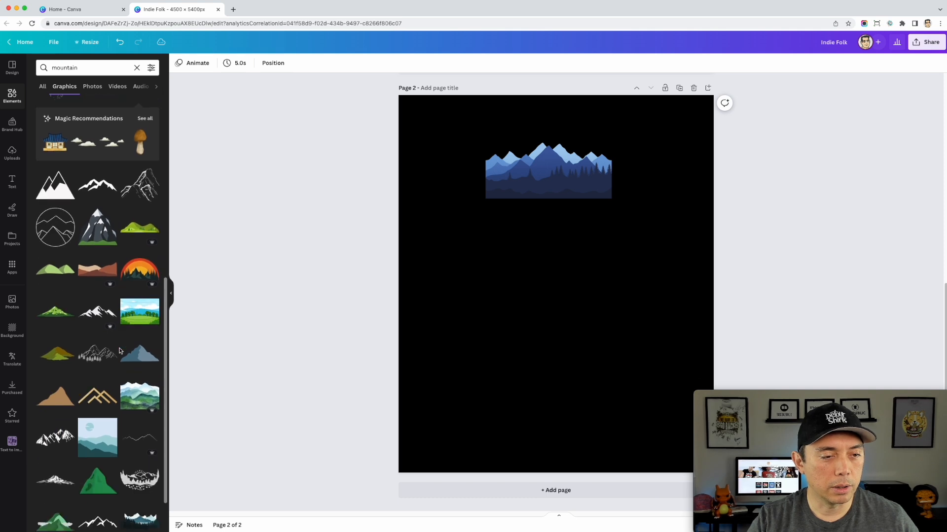
click(99, 273)
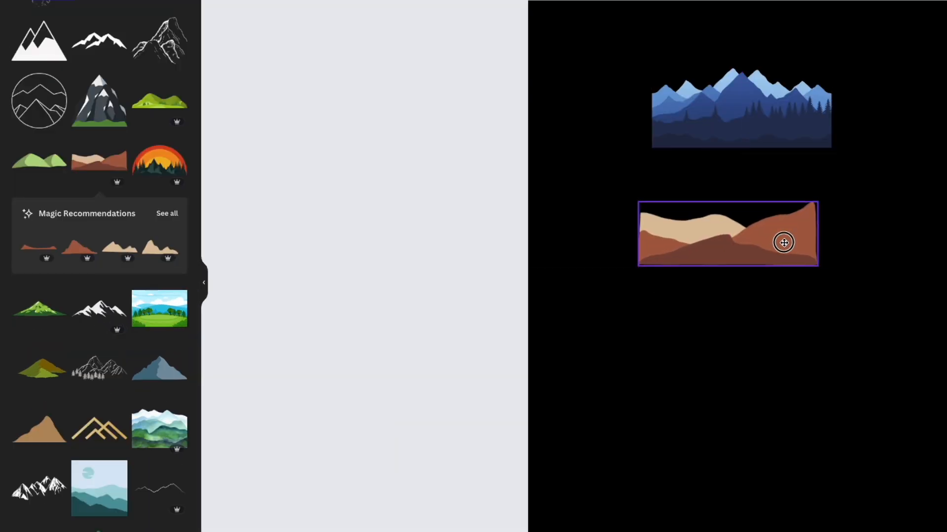
click(167, 213)
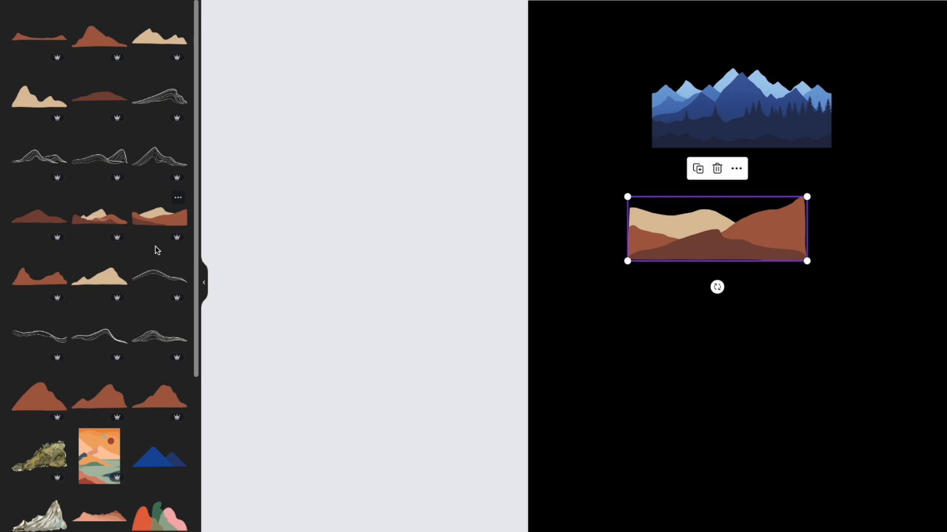
Add the rust peak, the tan mountain ridge and the dark brown hill, placing them one below another under the layered desert hills.
click(103, 45)
drag(768, 253, 709, 316)
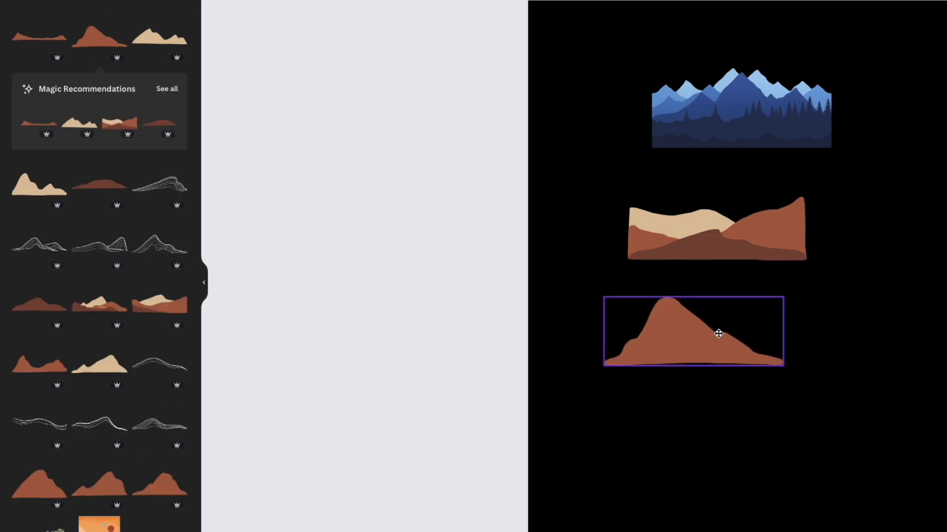
click(148, 35)
drag(761, 286, 718, 427)
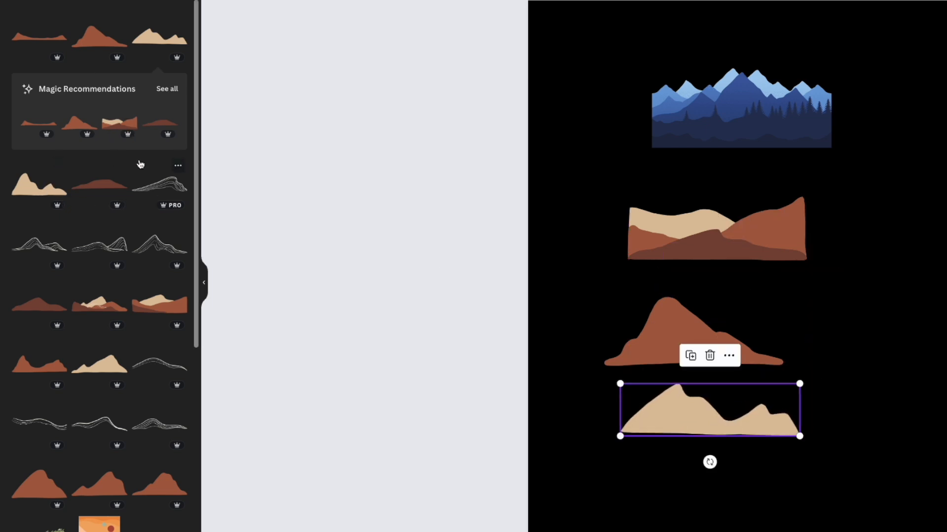
click(159, 123)
drag(720, 283, 785, 482)
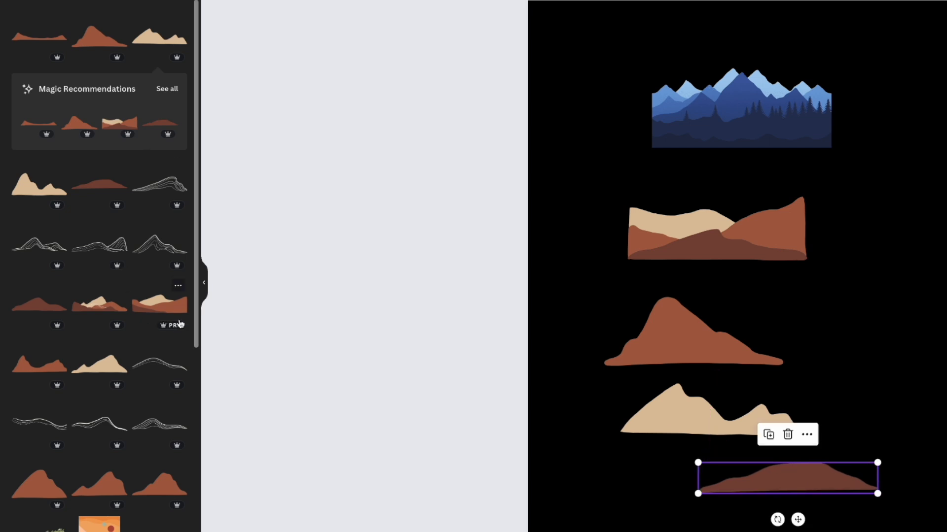
click(92, 308)
drag(791, 286, 842, 322)
key(Delete)
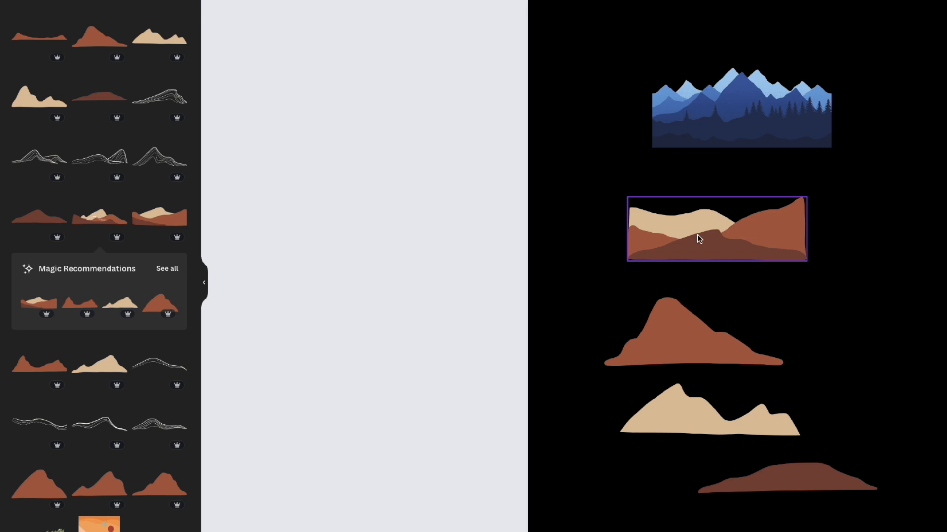
Move the blue mountain range toward the page's upper-left corner and enlarge it to nearly the full page width.
click(747, 113)
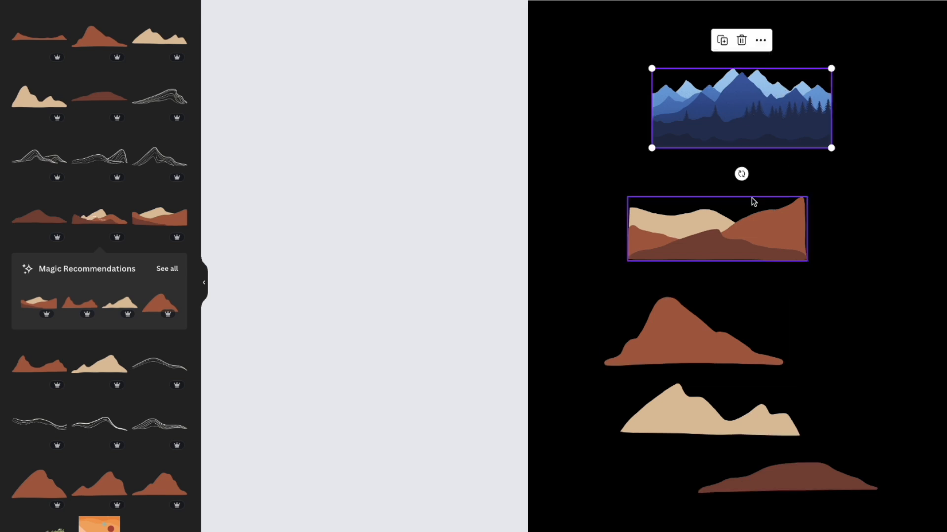
drag(719, 100, 635, 82)
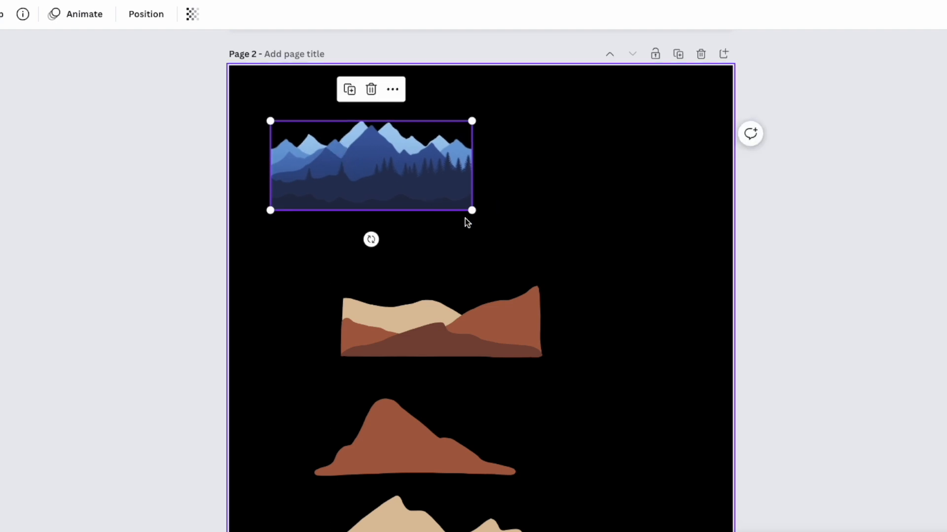
drag(474, 213, 690, 354)
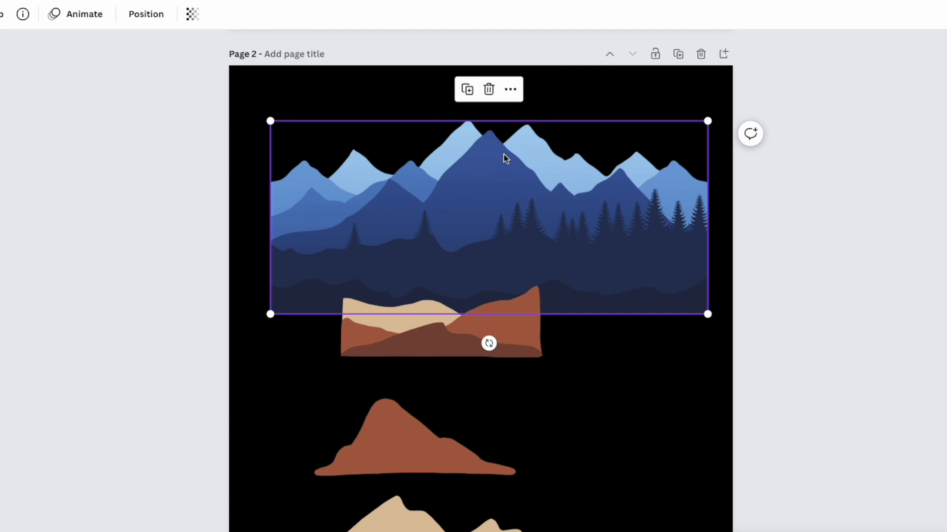
Crop both sides of the blue mountain range so that only its central peaks remain.
double_click(481, 186)
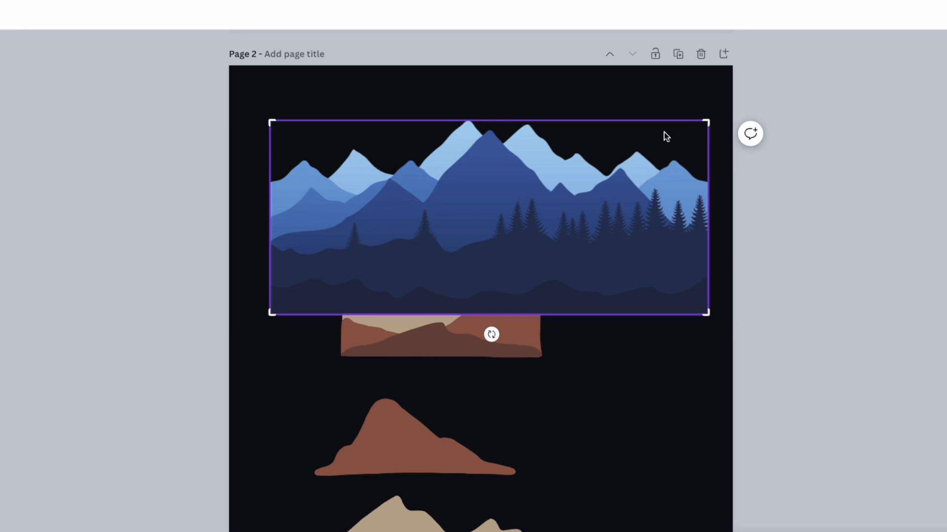
drag(707, 120, 562, 119)
drag(266, 123, 354, 110)
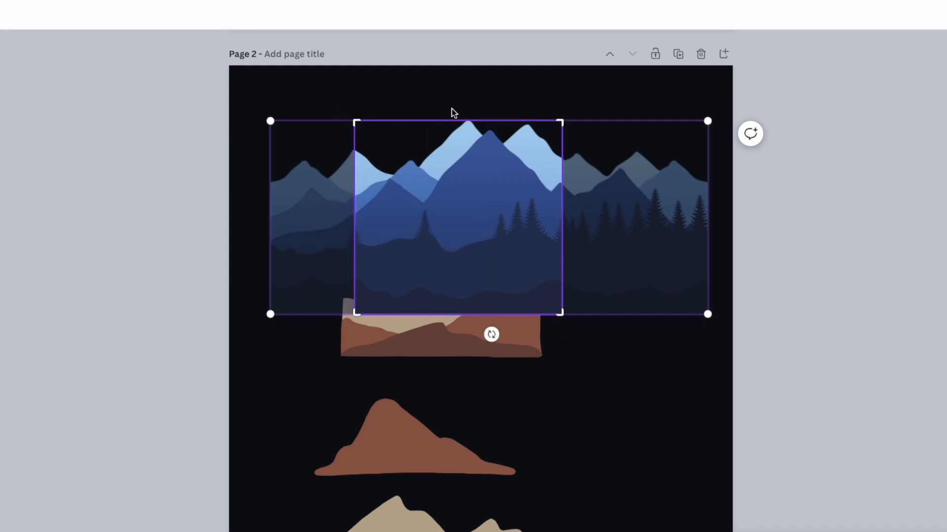
click(439, 95)
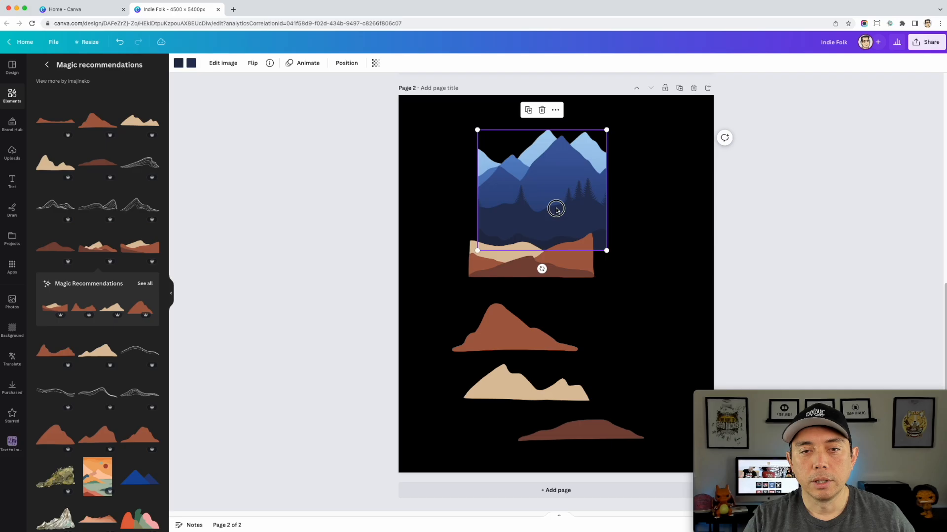
Enlarge the cropped blue mountains to almost the page width and center them on the page.
drag(556, 210, 517, 196)
drag(567, 239, 683, 378)
drag(645, 199, 633, 227)
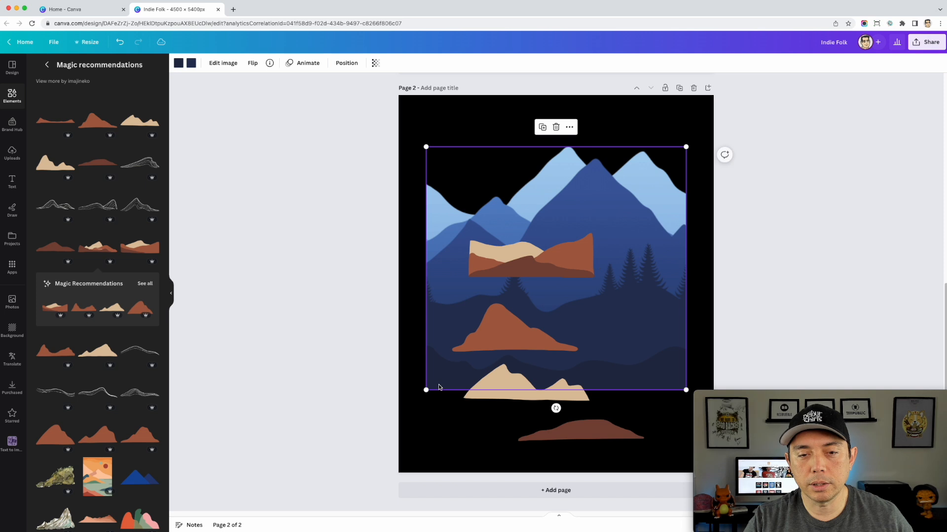
drag(427, 390, 452, 401)
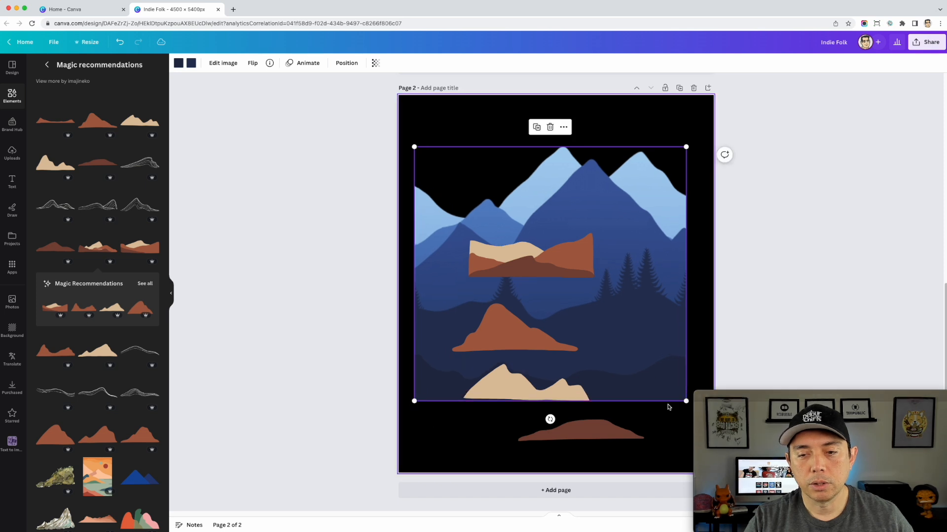
drag(686, 400, 694, 408)
drag(613, 271, 615, 262)
mouse_move(498, 339)
mouse_down()
mouse_move(465, 310)
mouse_move(520, 338)
mouse_move(497, 349)
mouse_up()
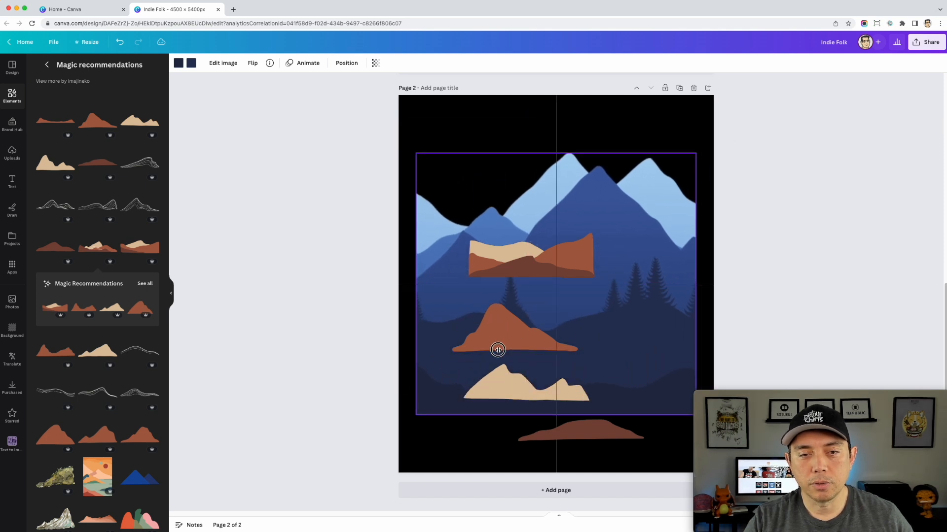
Move the rust peak, tan ridge and dark brown hill up to the top of the page, clear of the lower mountain area.
click(532, 264)
click(402, 427)
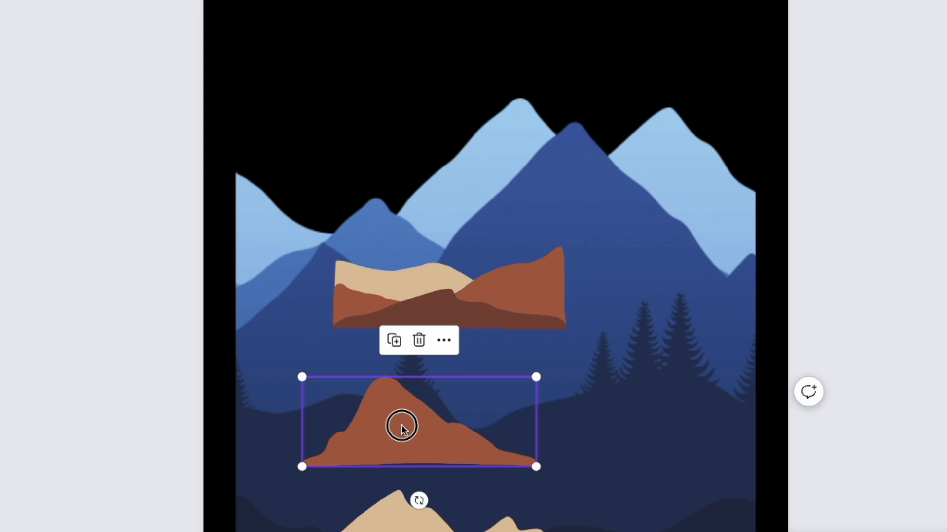
drag(395, 436, 346, 64)
drag(444, 508, 579, 61)
drag(548, 531, 643, 141)
Enlarge the layered desert hills to span the width of the blue mountains and center them over the lower half.
click(418, 315)
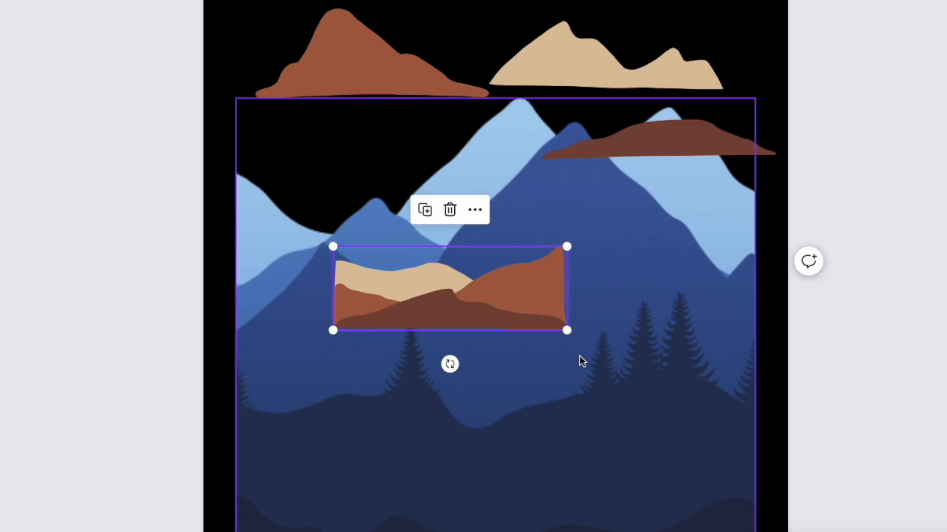
drag(567, 330, 444, 384)
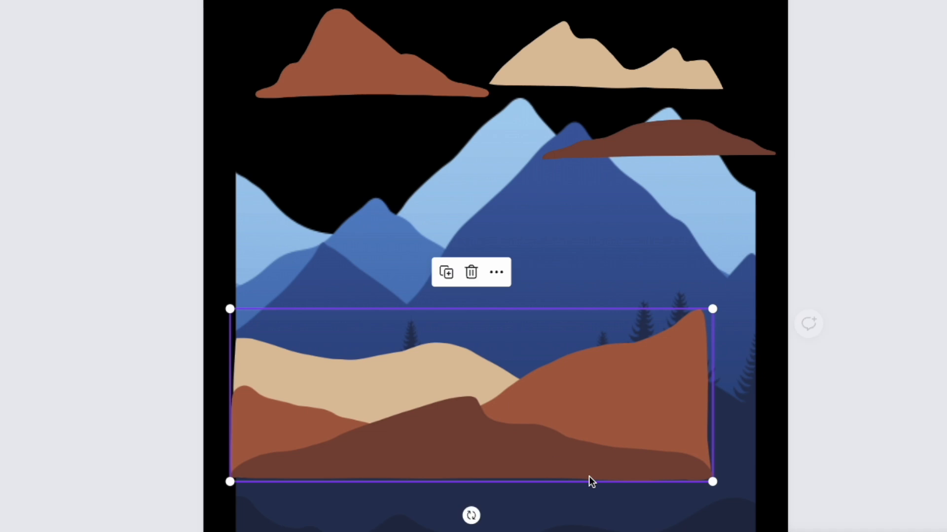
drag(710, 482, 776, 504)
drag(521, 438, 488, 427)
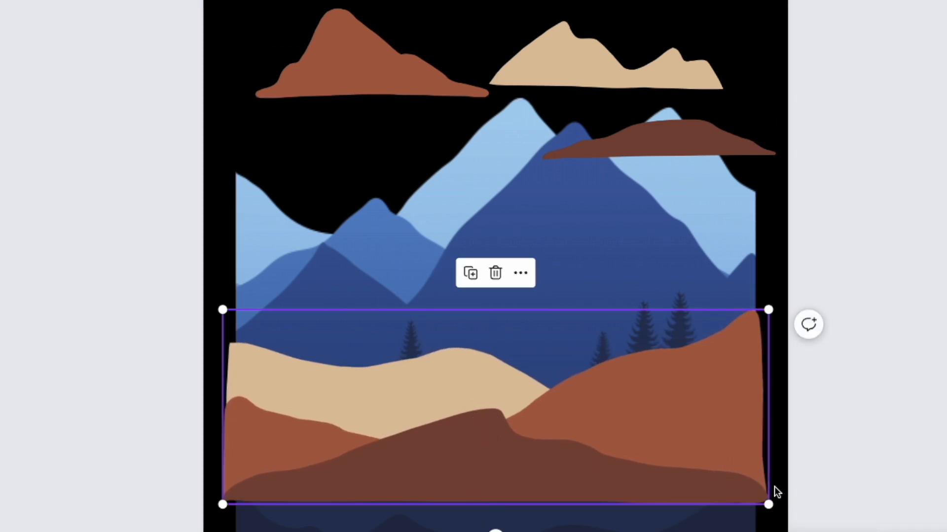
drag(765, 504, 753, 509)
Crop the layered desert hills flush with the blue mountains' sides and lower them to align with the mountains' bottom edge.
double_click(586, 411)
drag(223, 513, 237, 508)
click(766, 245)
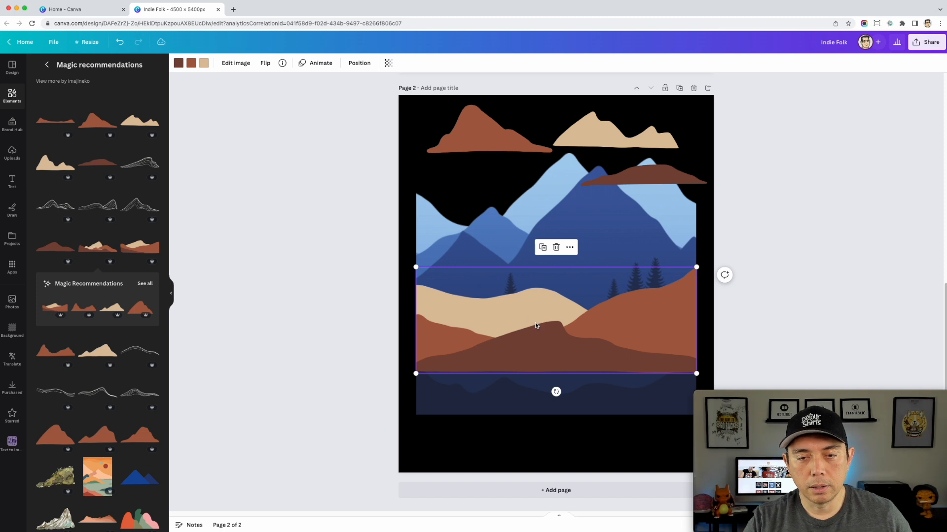
drag(536, 324, 537, 365)
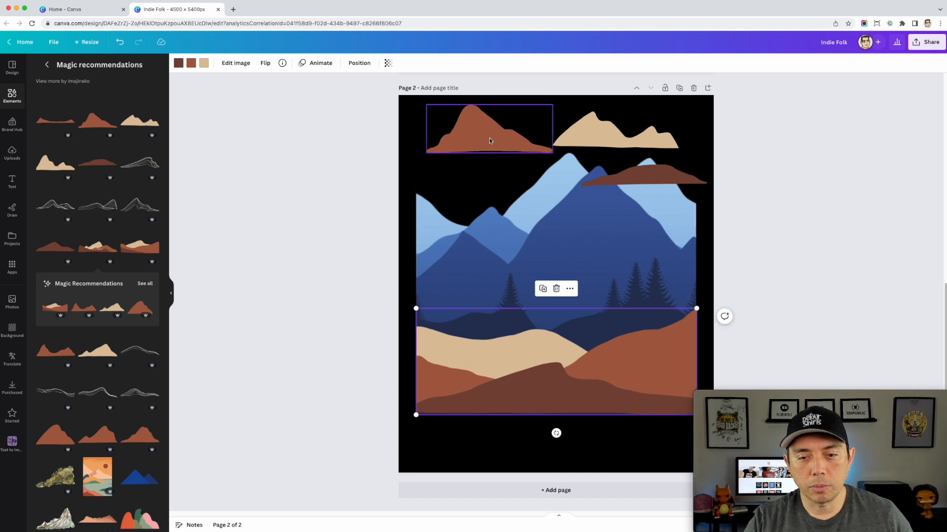
Move the tan mountain ridge to the bottom of the scene and enlarge it beyond the width of the layered hills.
click(593, 138)
drag(591, 142, 449, 408)
drag(536, 414, 687, 458)
drag(610, 431, 606, 395)
drag(683, 425, 722, 436)
mouse_move(531, 395)
mouse_down()
mouse_move(526, 403)
mouse_move(524, 395)
mouse_up()
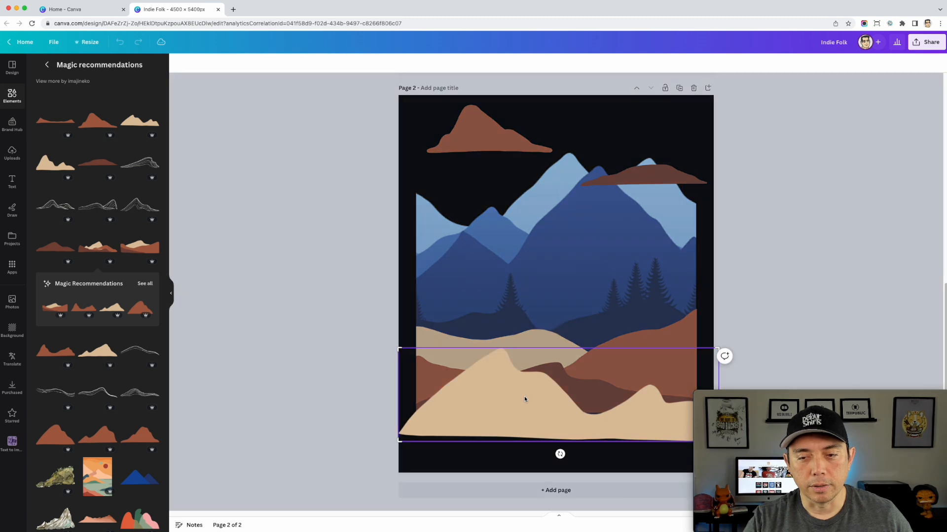
Crop both sides of the tan mountain ridge to match the width of the blue mountains.
drag(399, 350, 417, 352)
drag(699, 350, 695, 352)
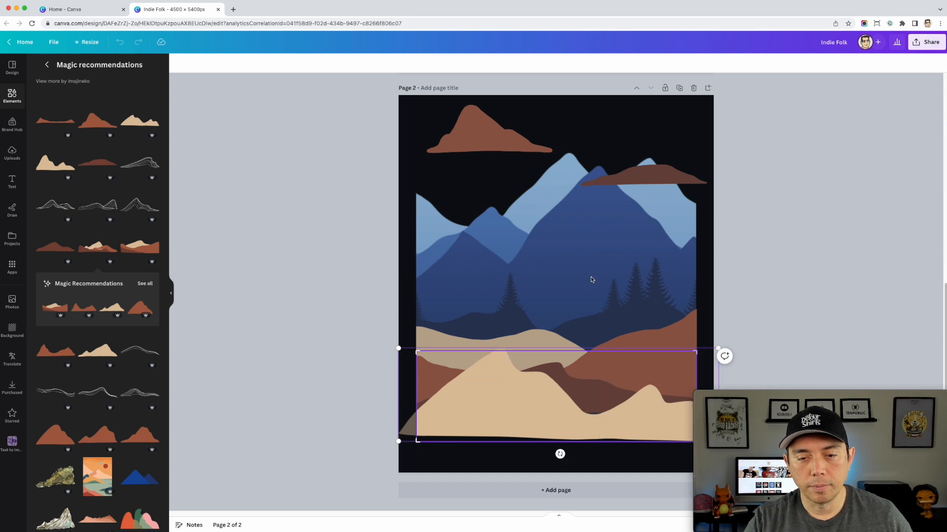
click(411, 281)
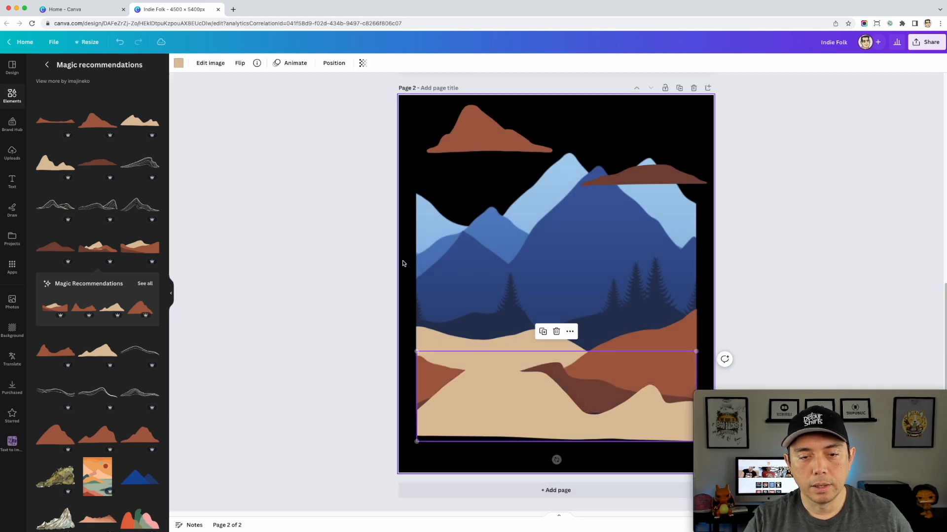
Delete the unused rust peak and dark brown hill from the top of the page.
click(490, 135)
key(Delete)
click(636, 173)
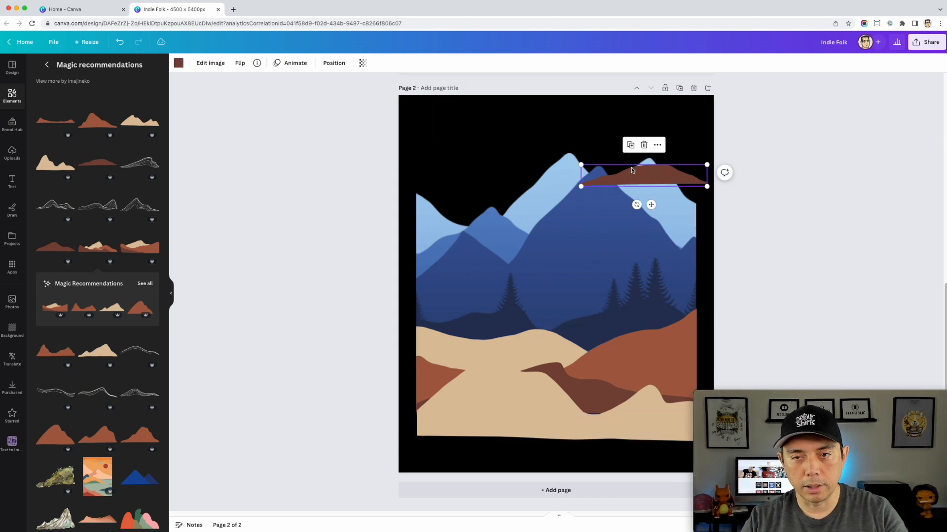
key(Delete)
Select all the mountain and hill layers together and shift them slightly down the page.
drag(365, 139, 709, 445)
drag(582, 339, 581, 353)
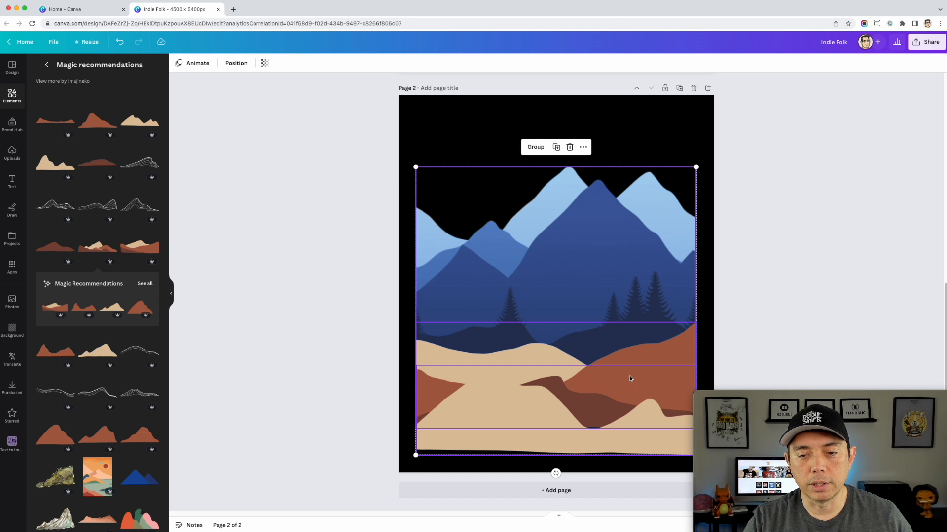
click(399, 218)
Recolor the layered hills' dark brown areas dark navy and their rust areas light blue #A3CBEE sampled from the back mountains.
click(519, 363)
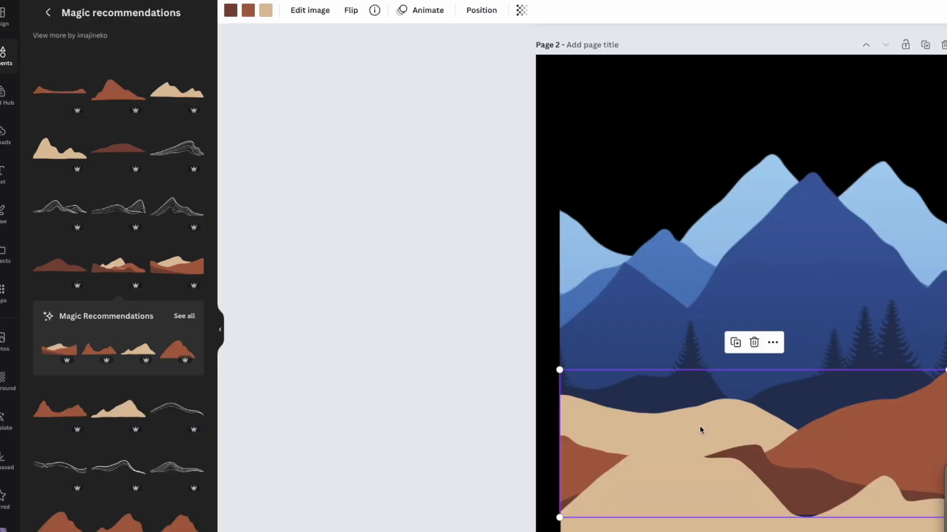
click(229, 12)
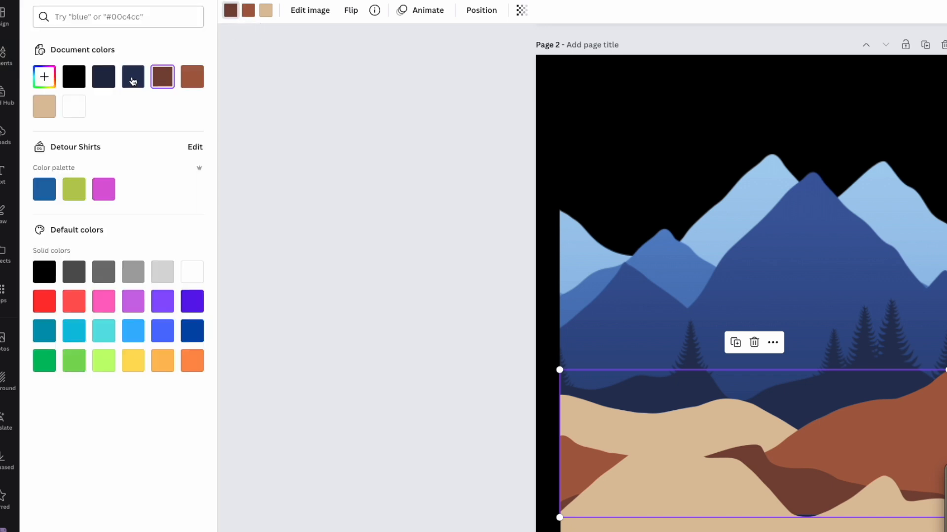
click(132, 81)
click(249, 14)
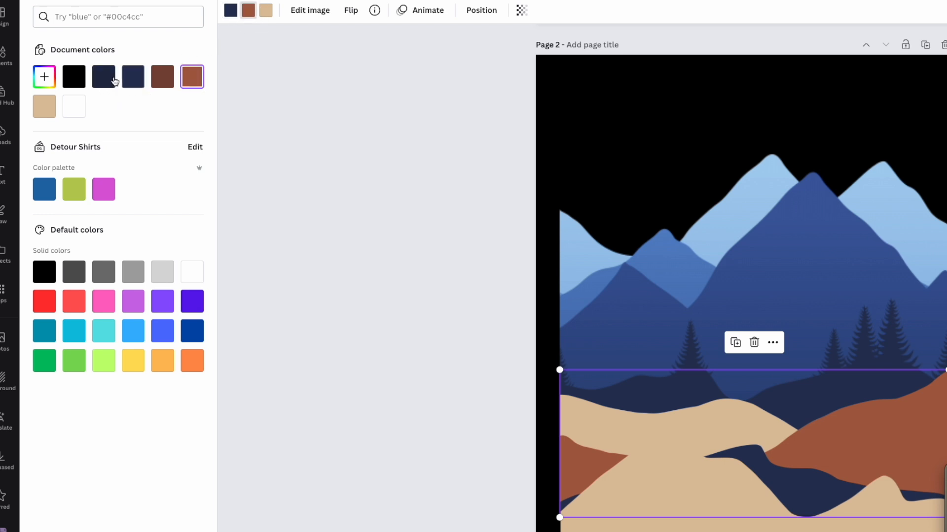
click(44, 77)
click(184, 189)
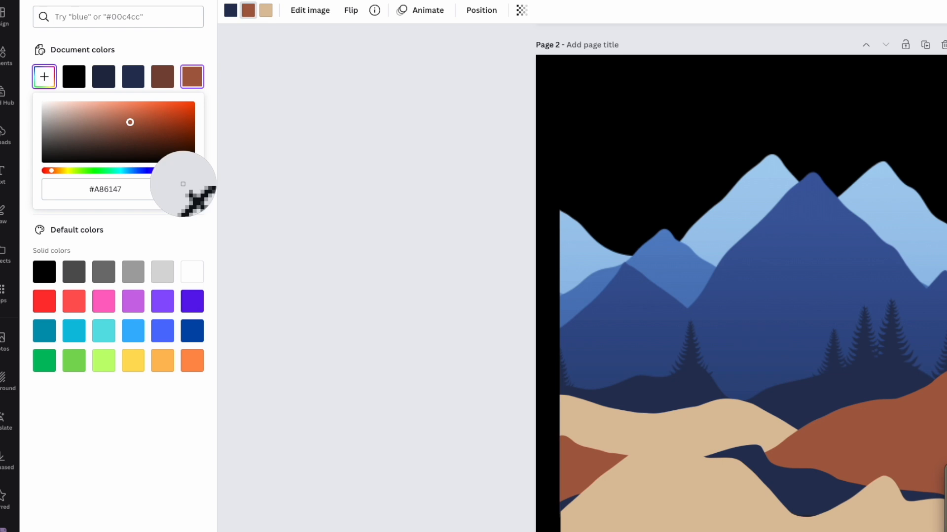
click(748, 209)
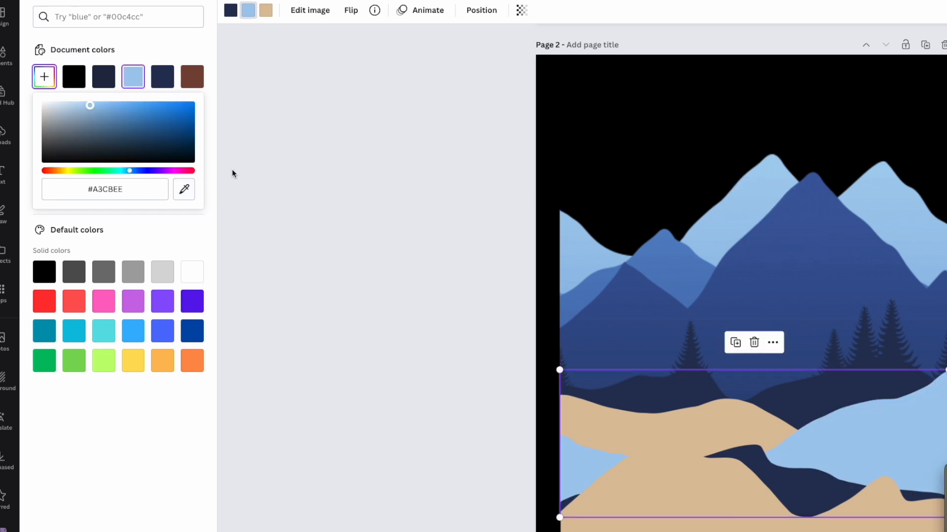
Change the layered hills' dark navy areas to the deep blue #375390 sampled from the large central mountain.
click(231, 15)
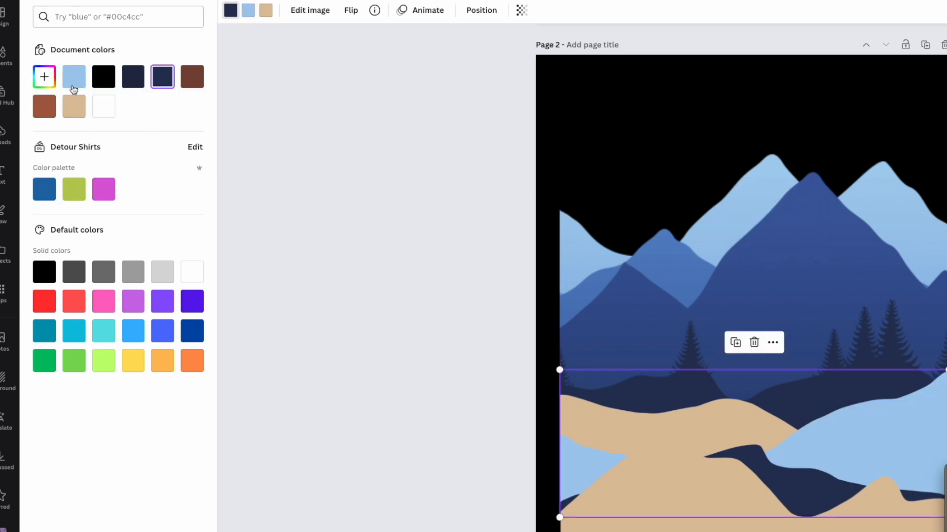
click(44, 76)
click(184, 189)
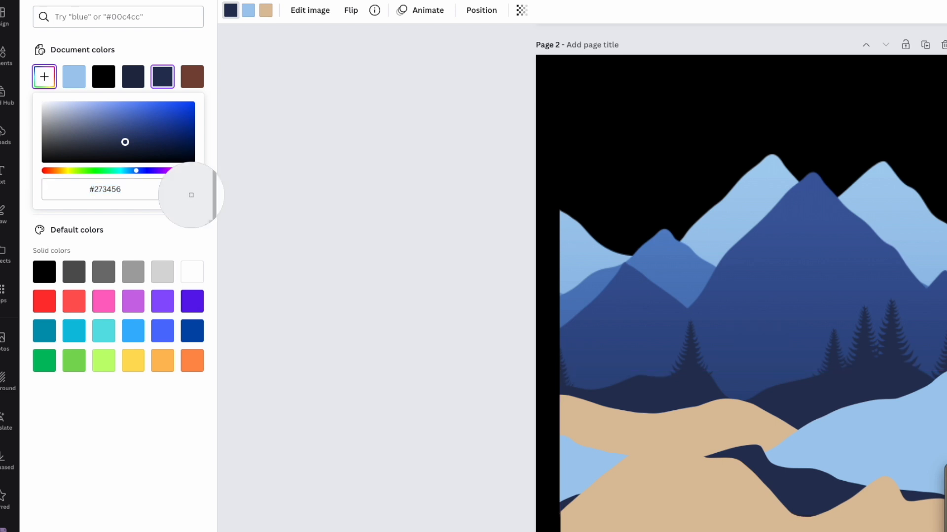
click(771, 314)
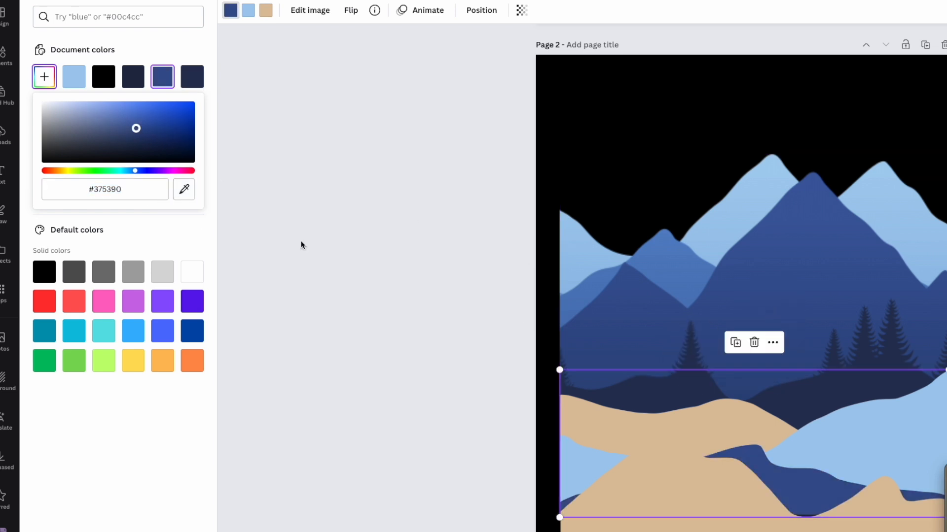
Recolor the layered hills' tan area with the medium blue sampled from the smaller mountain behind.
click(266, 10)
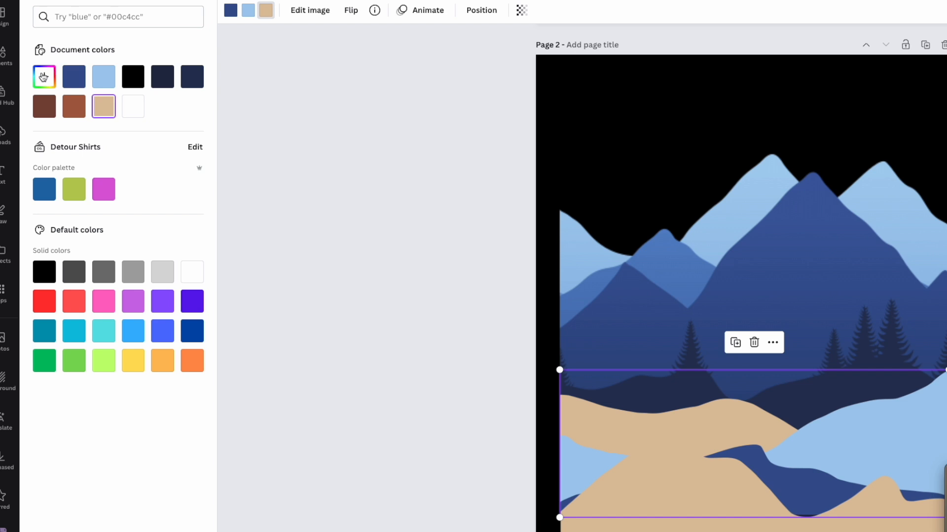
click(44, 77)
click(184, 190)
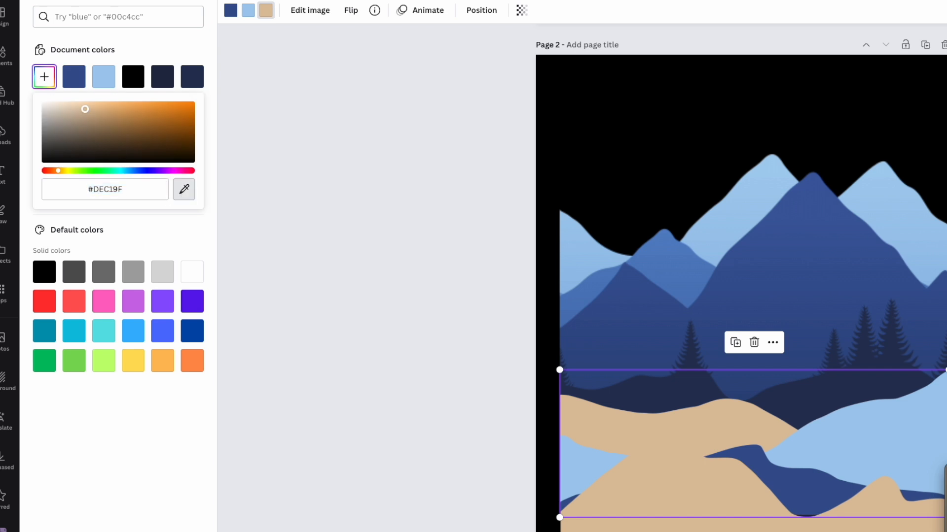
click(669, 262)
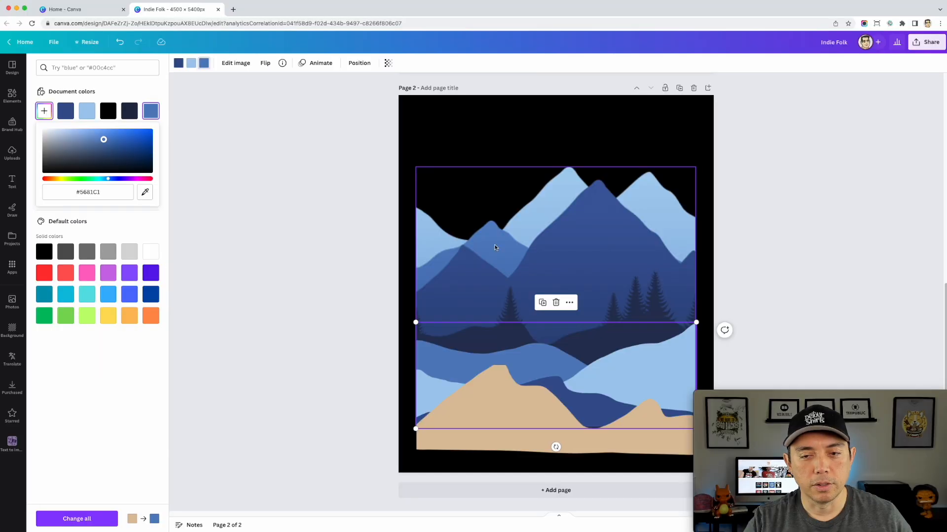
Extend the crop of the tan foreground ridge upward to restore its cut-off peak.
click(493, 400)
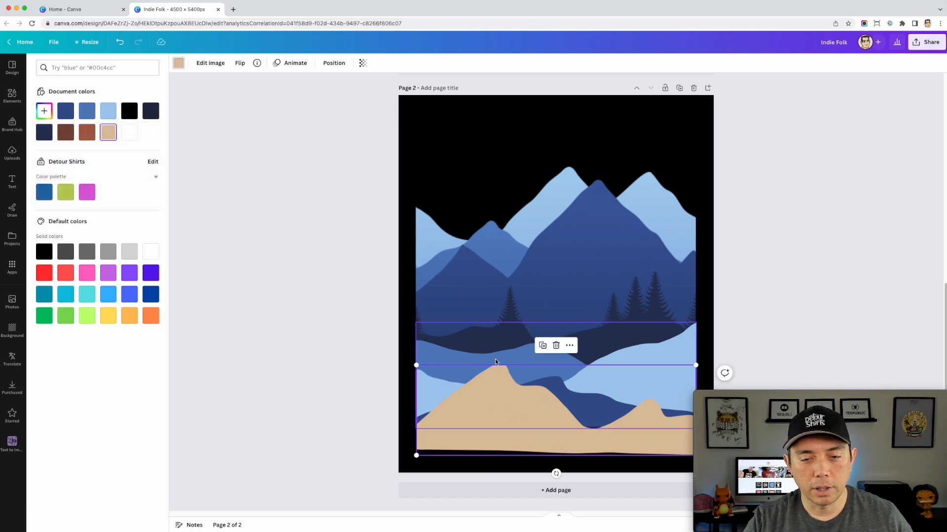
double_click(511, 374)
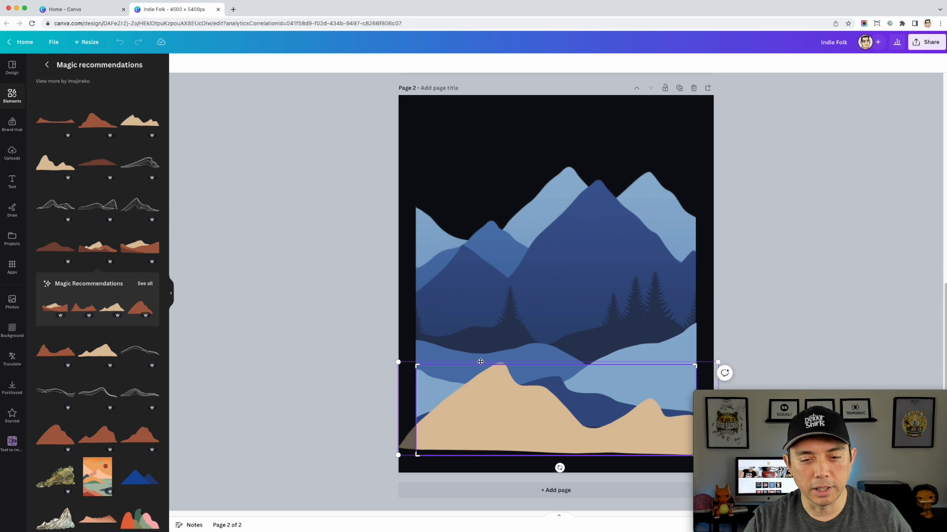
drag(695, 367, 696, 358)
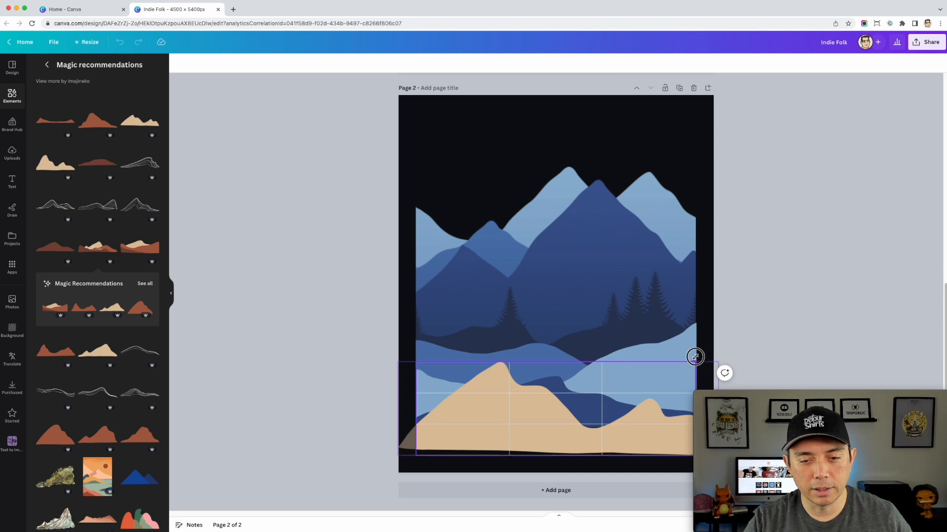
click(720, 262)
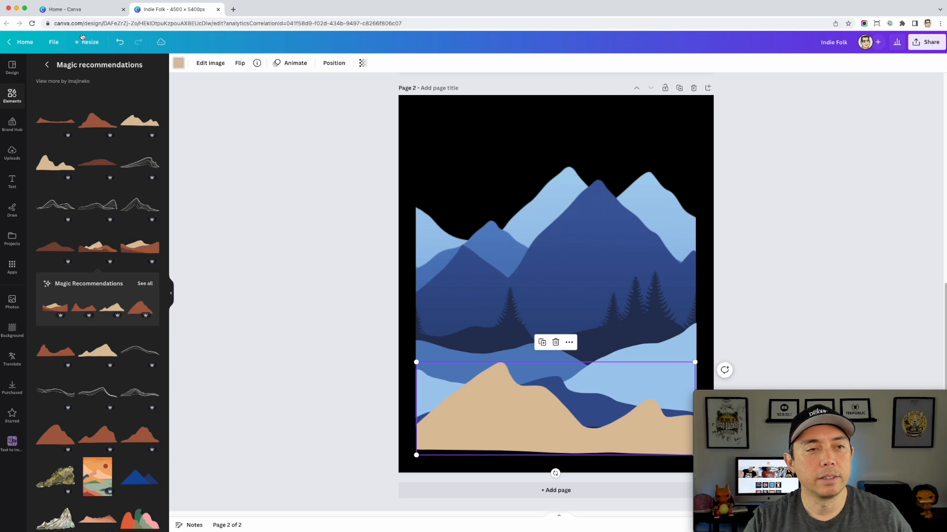
Recolor the tan foreground ridge with the dark navy document color.
click(178, 64)
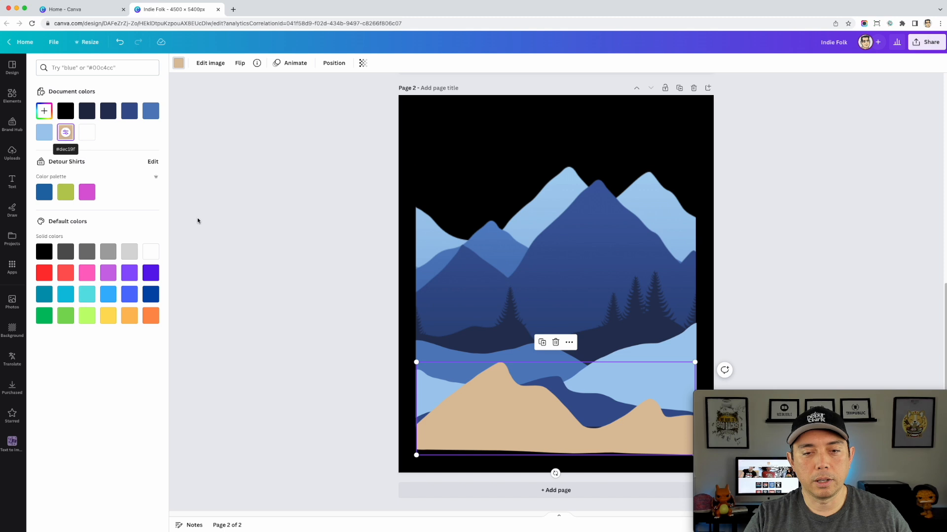
click(104, 111)
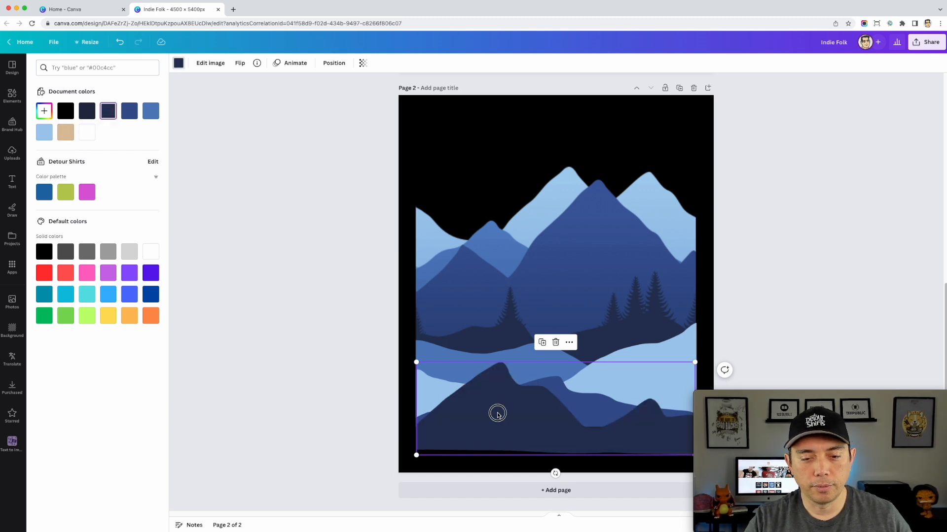
click(735, 266)
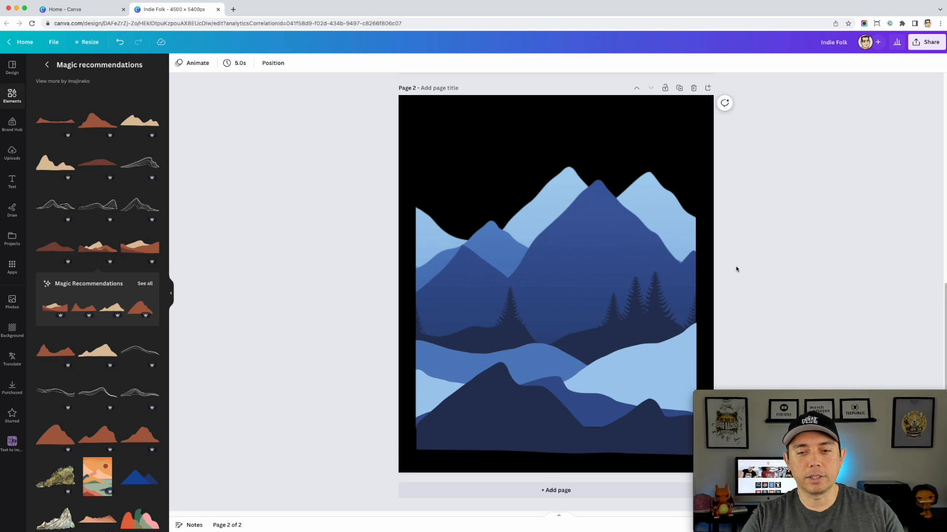
Copy the white forest and bear graphic from page 1 and paste it onto the mountain scene on page 2.
scroll(545, 373, up, 3)
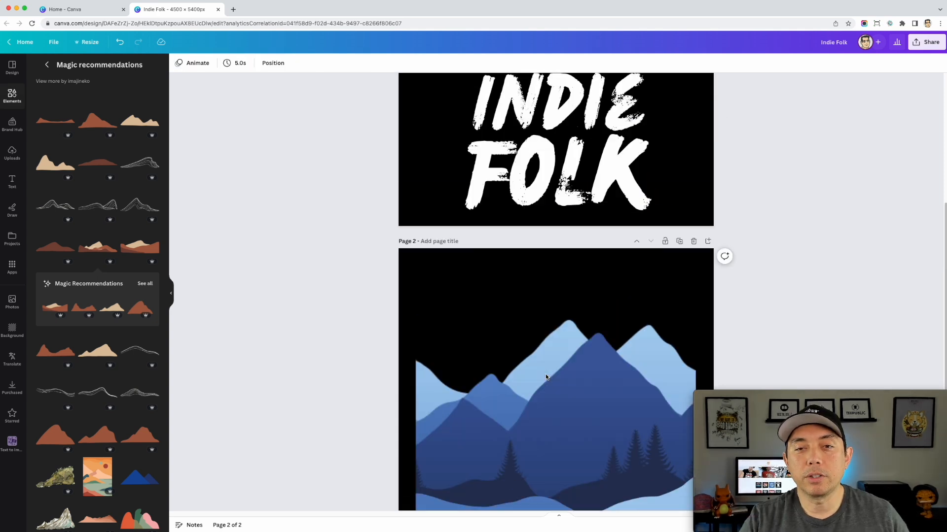
scroll(546, 374, up, 5)
click(551, 239)
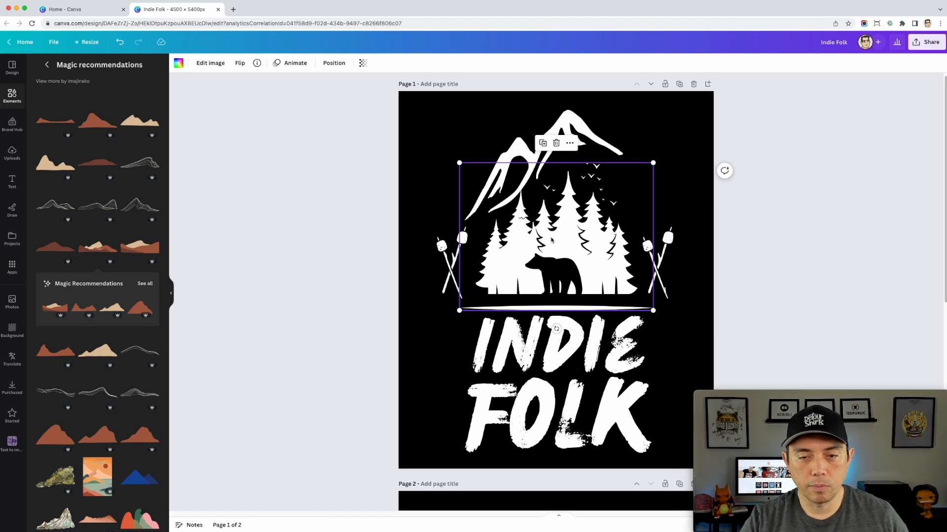
scroll(551, 239, down, 8)
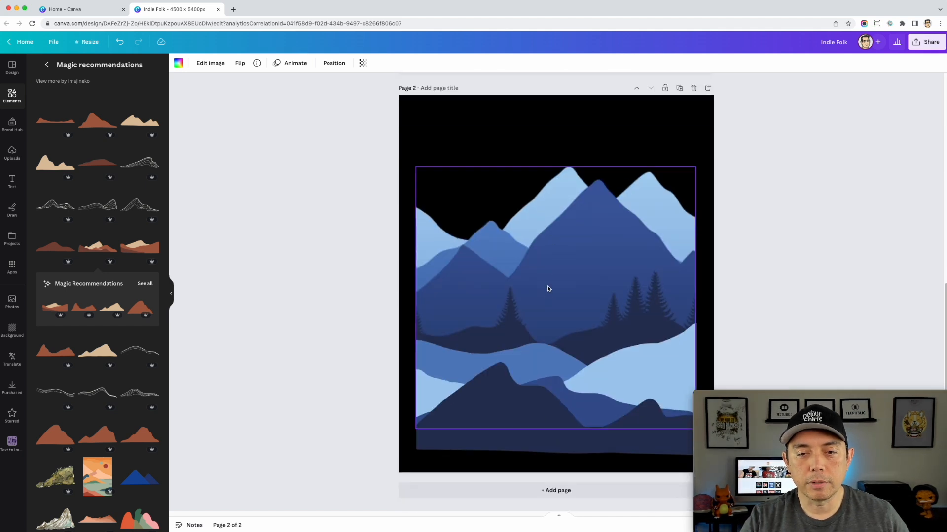
click(548, 286)
key(ctrl+v)
Enlarge the forest and bear graphic and move it over the lower part of the scene, spanning beyond the mountains' width.
drag(547, 288, 511, 429)
drag(617, 307, 721, 225)
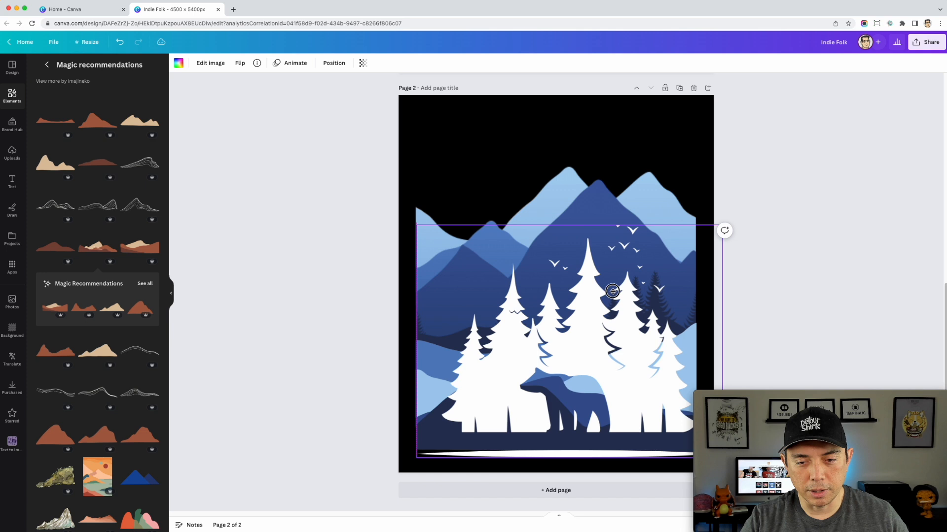
drag(612, 291, 590, 307)
drag(703, 240, 742, 199)
drag(621, 332, 606, 336)
drag(730, 209, 766, 181)
drag(525, 327, 517, 332)
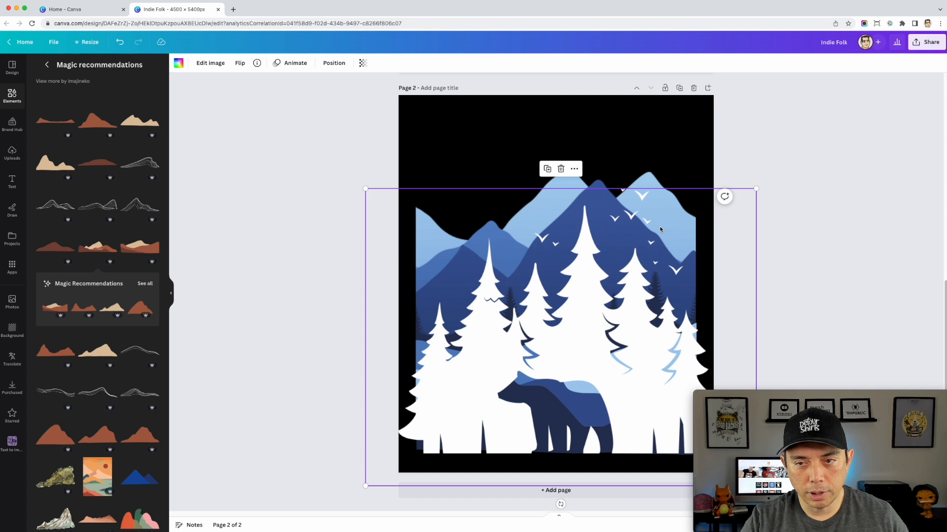
Shrink the forest and bear graphic slightly and center it horizontally over the mountains with its base at the scene's lower edge.
drag(758, 188, 734, 206)
drag(583, 330, 592, 329)
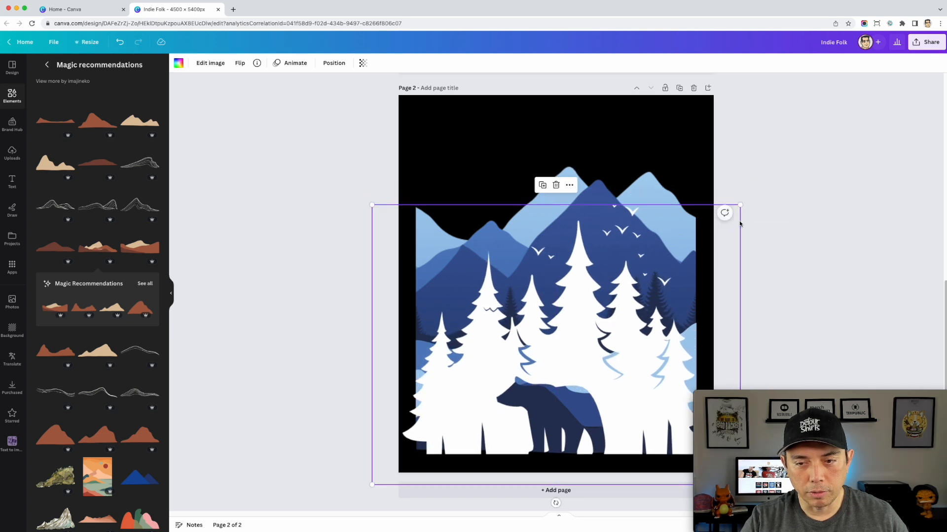
drag(740, 204, 735, 209)
drag(767, 396, 946, 522)
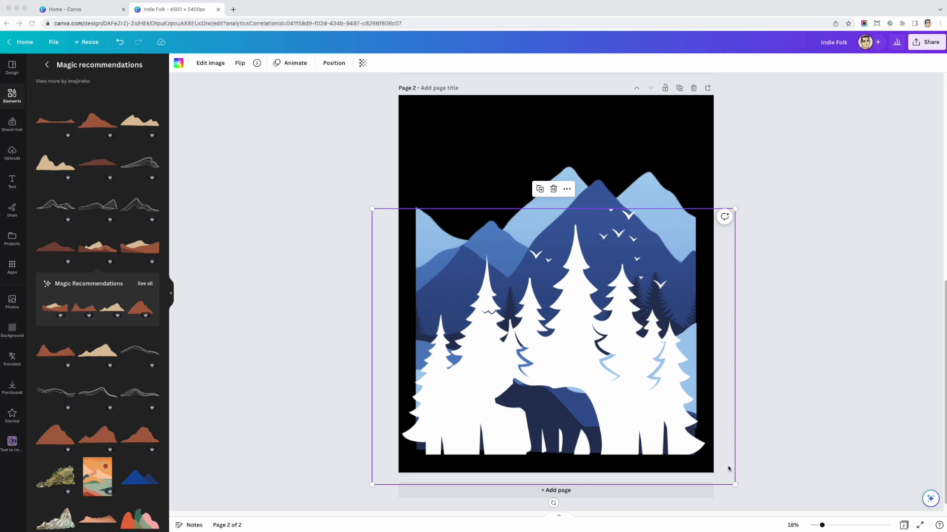
click(735, 209)
drag(735, 209, 733, 207)
drag(645, 329, 649, 331)
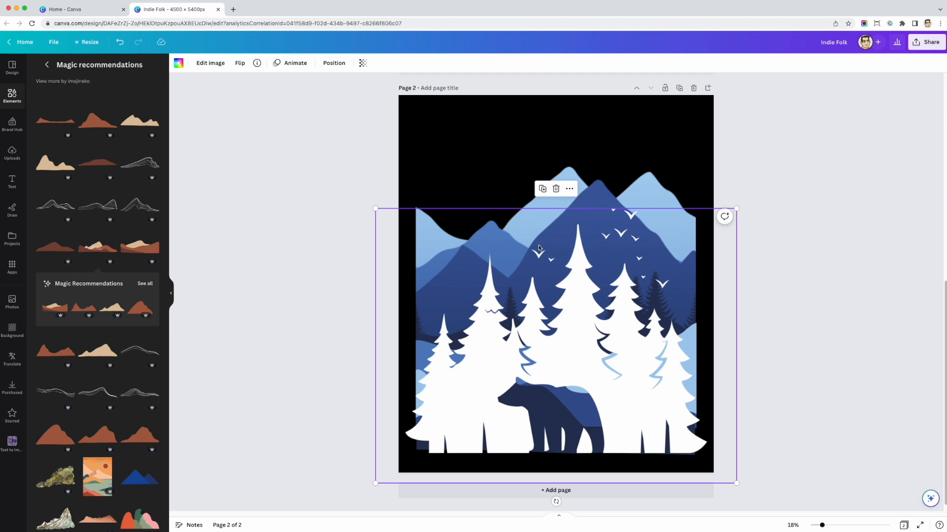
Recolor the white forest and bear graphic with a very pale custom blue.
click(176, 67)
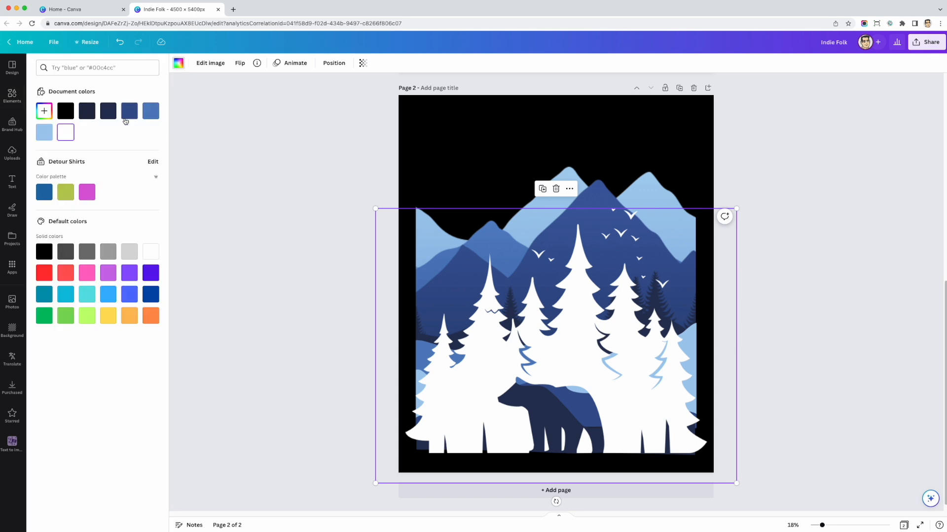
click(44, 132)
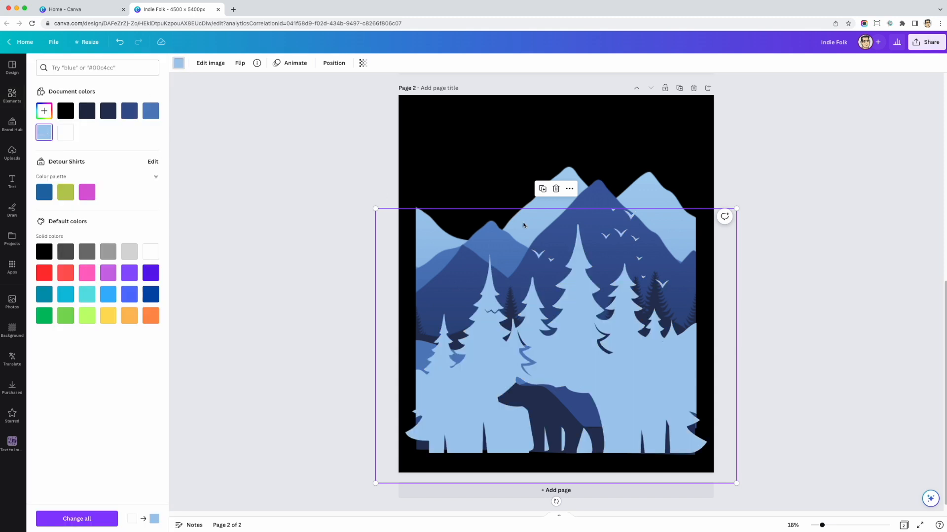
click(52, 112)
drag(74, 132, 55, 124)
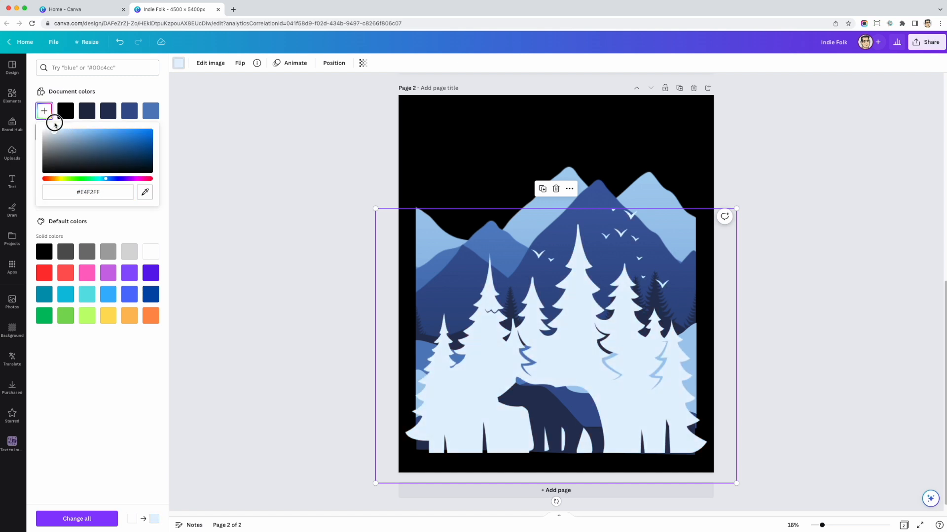
click(627, 150)
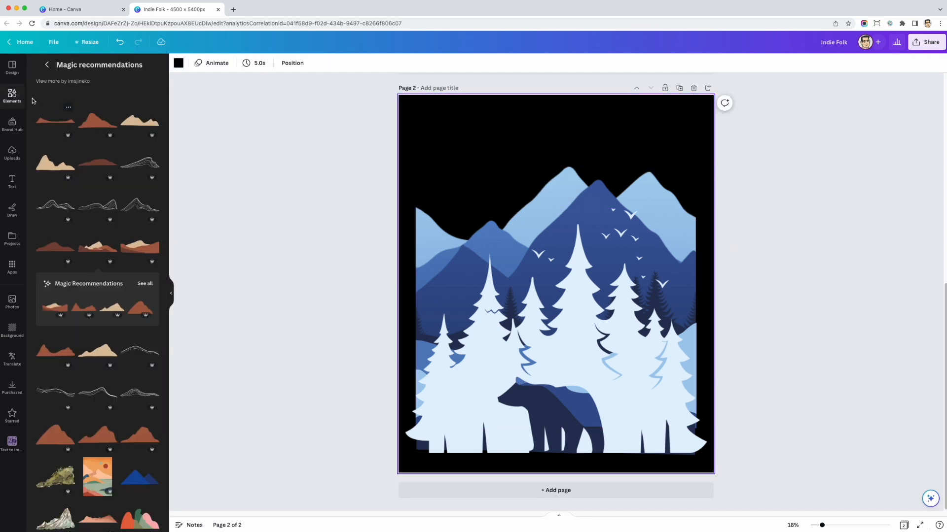
Add a rectangle shape sized to cover the bear and fill it with the trees' very pale blue.
click(48, 65)
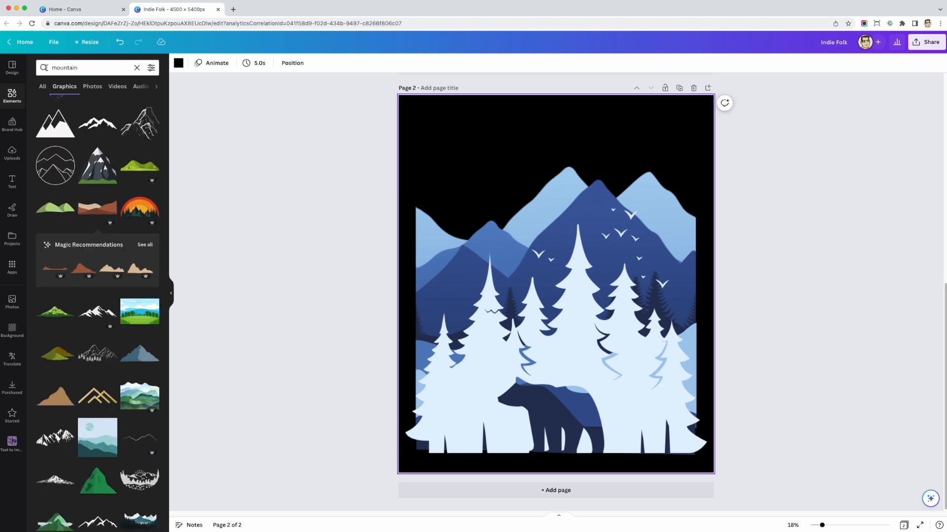
click(137, 68)
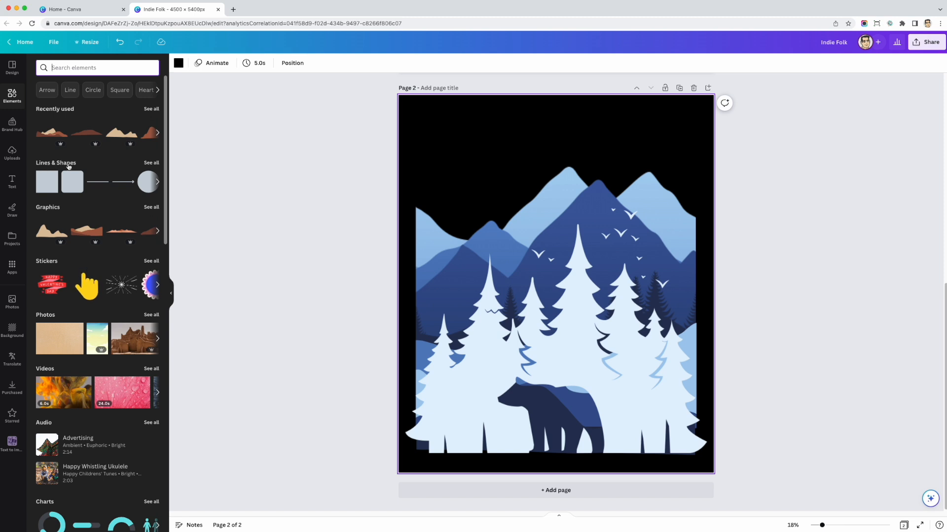
click(152, 163)
drag(55, 253, 528, 401)
drag(587, 468, 616, 455)
mouse_move(616, 373)
mouse_down()
mouse_move(614, 385)
mouse_move(623, 376)
mouse_up()
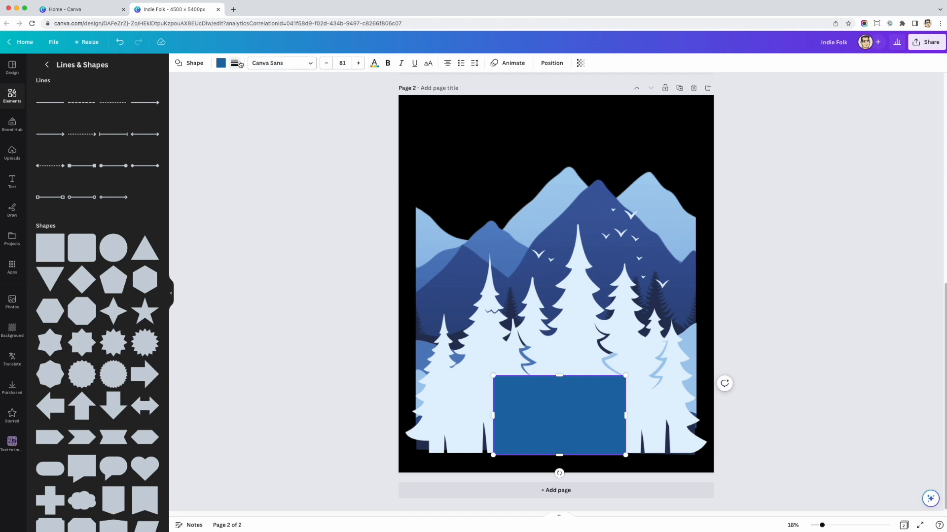
click(221, 64)
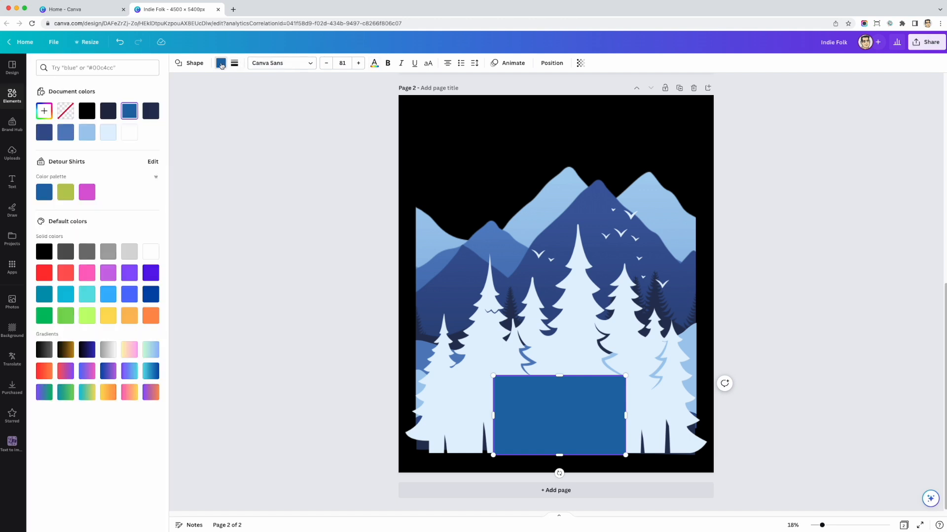
click(103, 136)
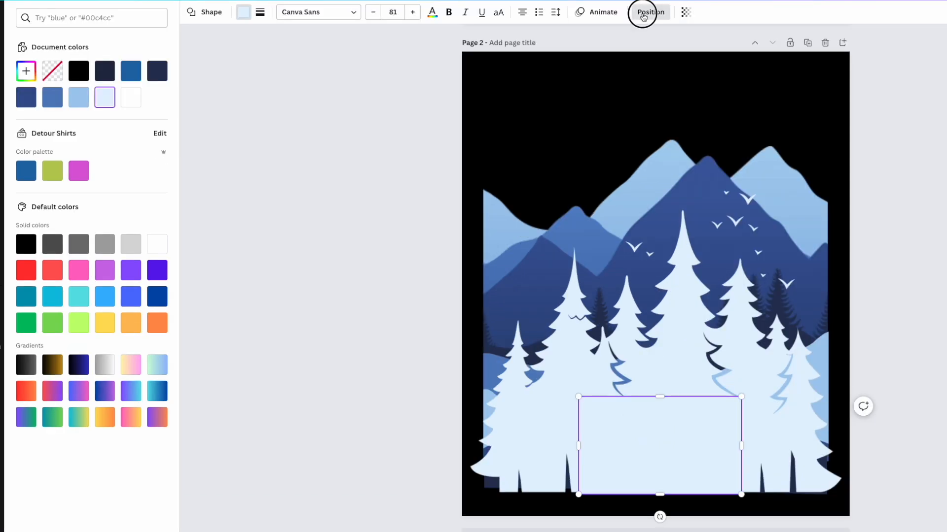
Move the rectangle's layer directly beneath the forest and bear graphic.
click(551, 63)
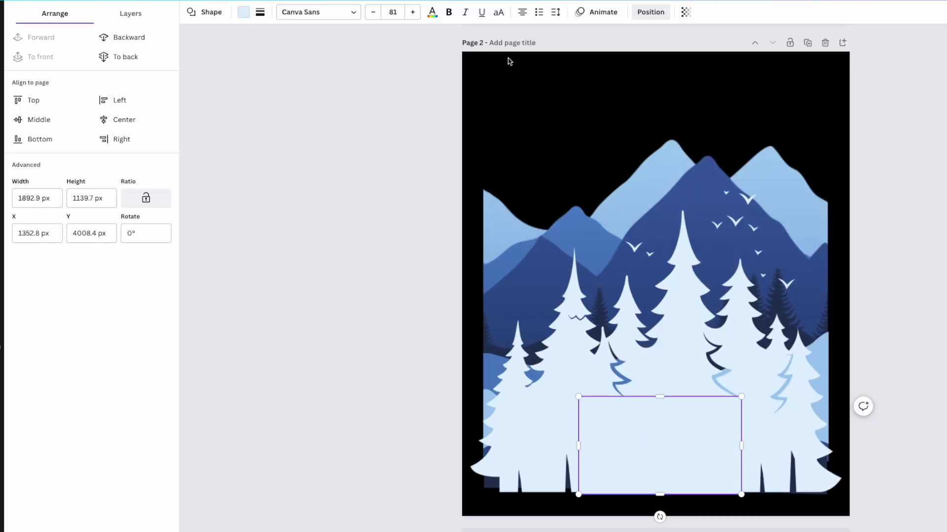
click(131, 13)
drag(102, 75, 108, 129)
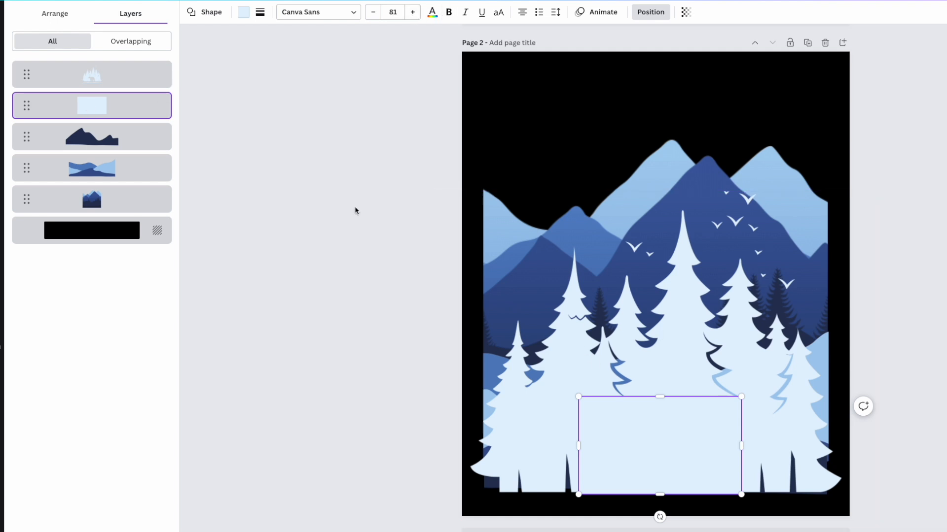
Fill the rectangle behind the bear cutout with the document's medium-dark blue, #375390.
click(243, 12)
click(104, 71)
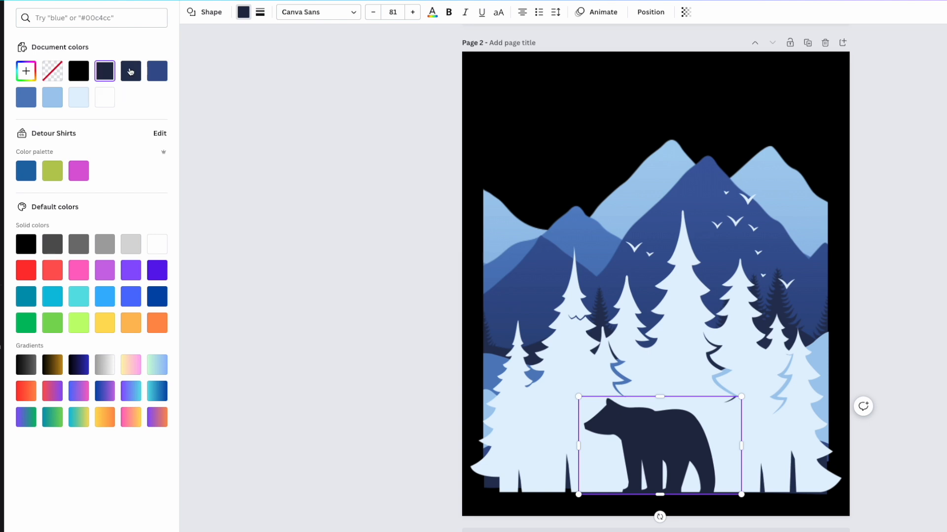
click(158, 72)
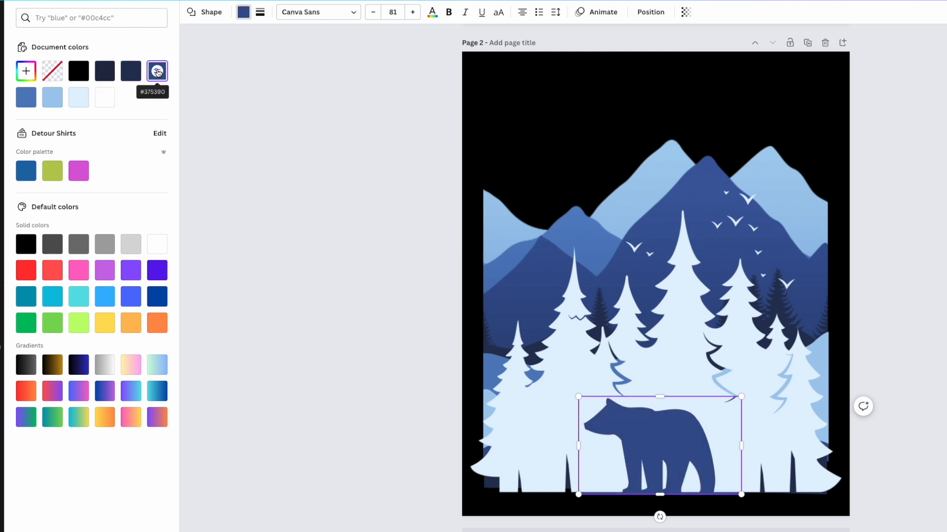
click(321, 189)
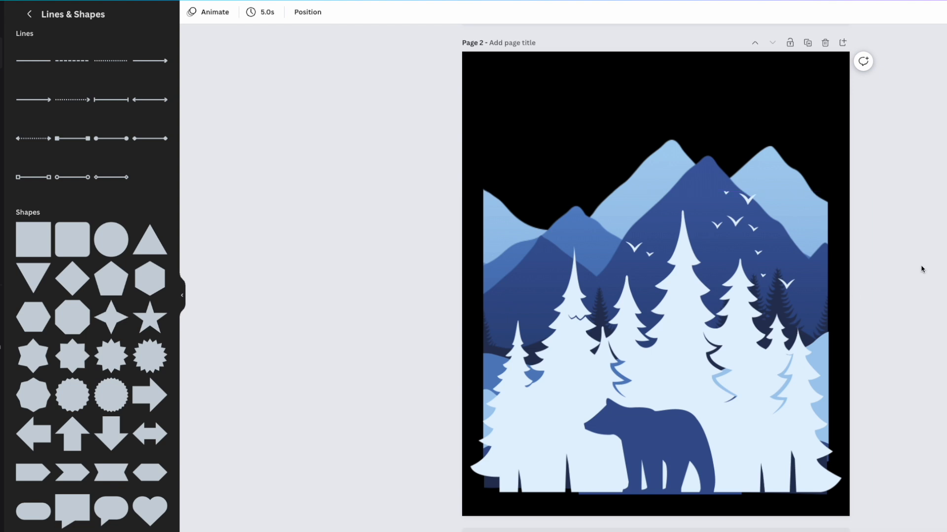
Add a circle shape, shrink it and place it as a moon in the black sky above the left-hand mountains.
click(117, 248)
click(675, 281)
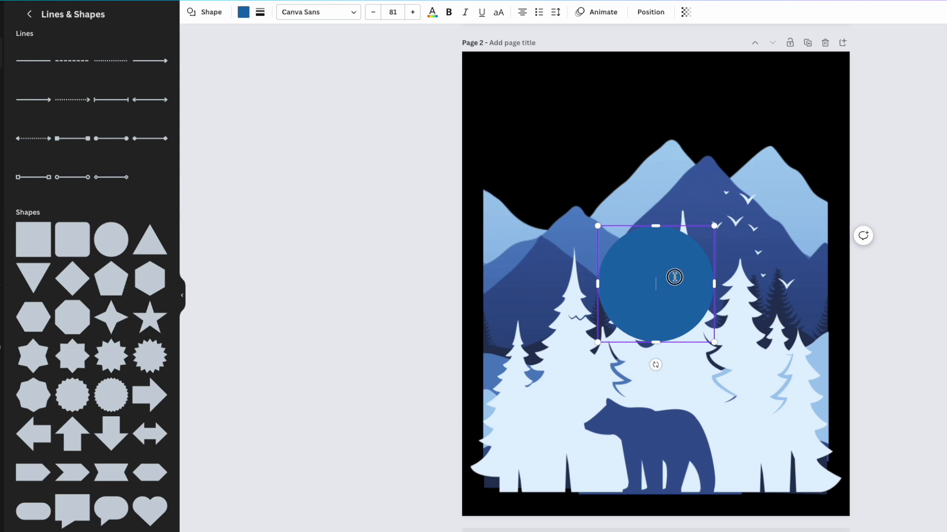
drag(659, 238, 602, 99)
drag(621, 175, 613, 169)
drag(582, 121, 566, 123)
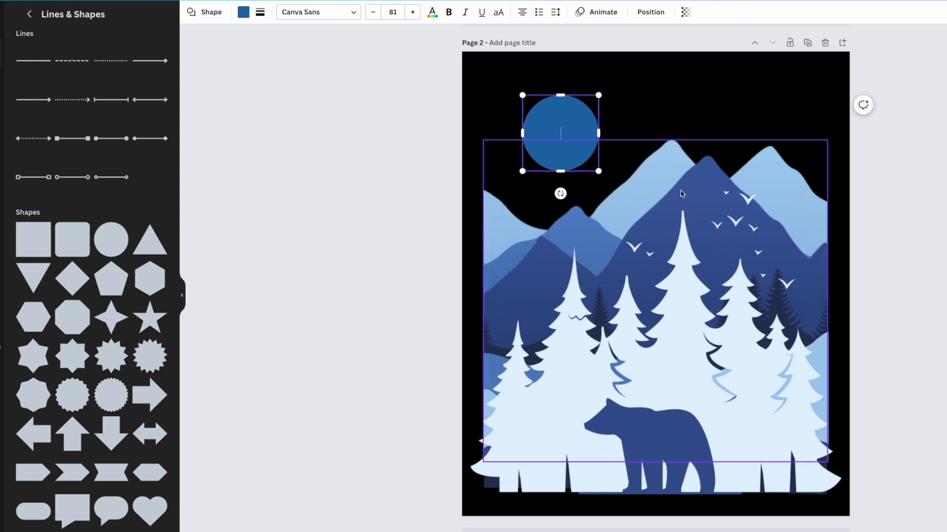
Fill the moon circle with the light lime green from the default solid colors.
click(30, 14)
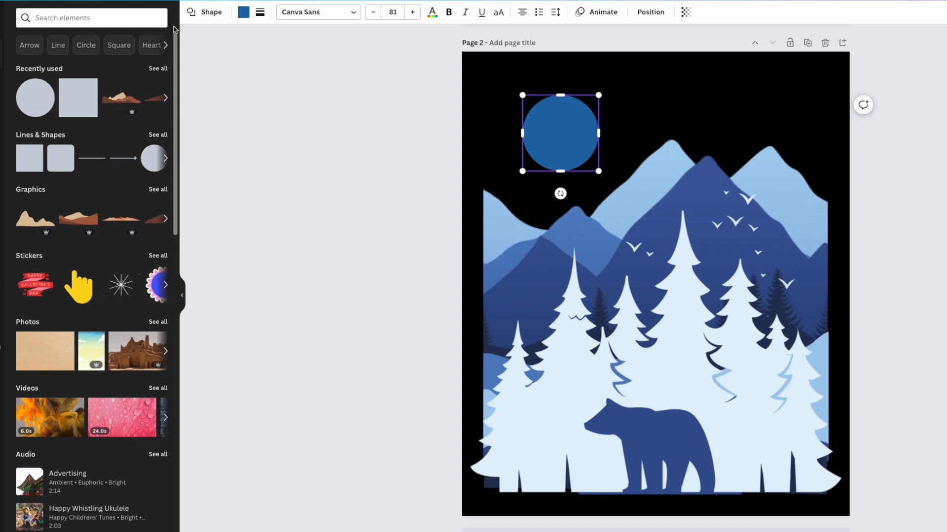
click(240, 14)
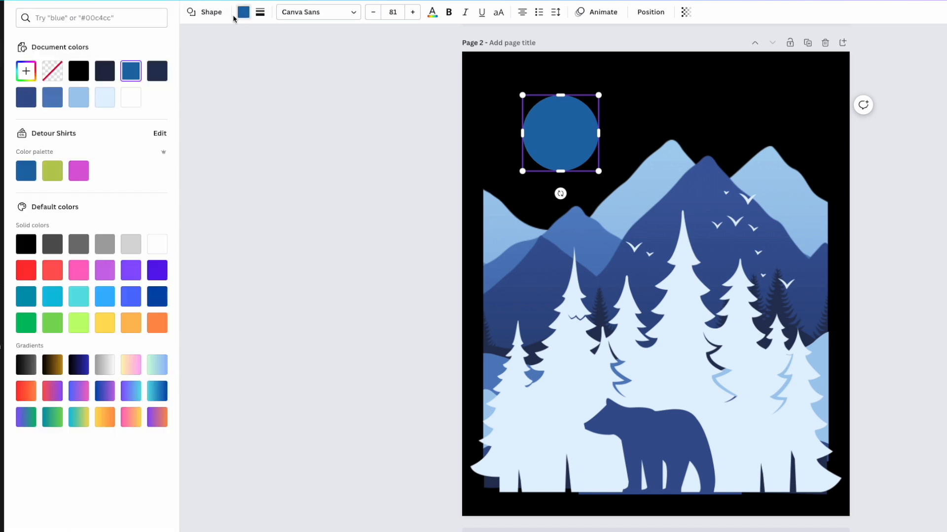
click(103, 328)
click(80, 330)
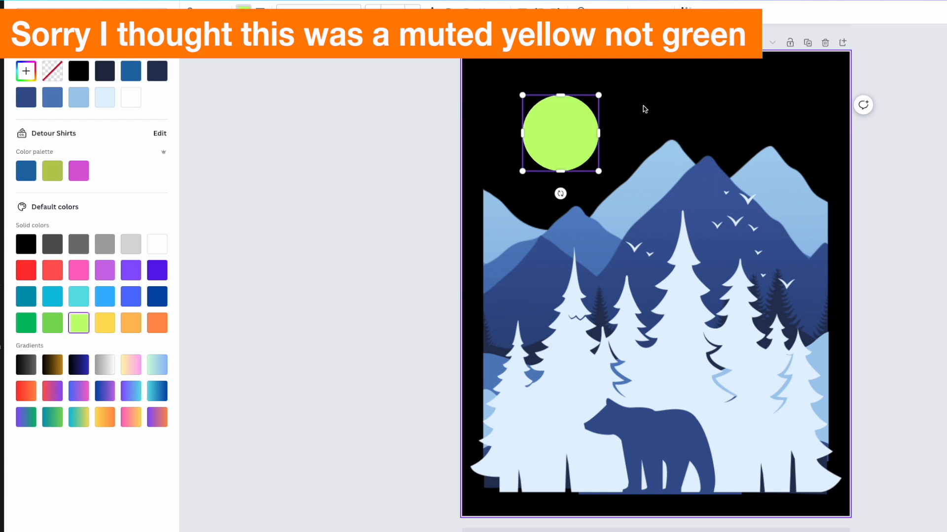
click(602, 102)
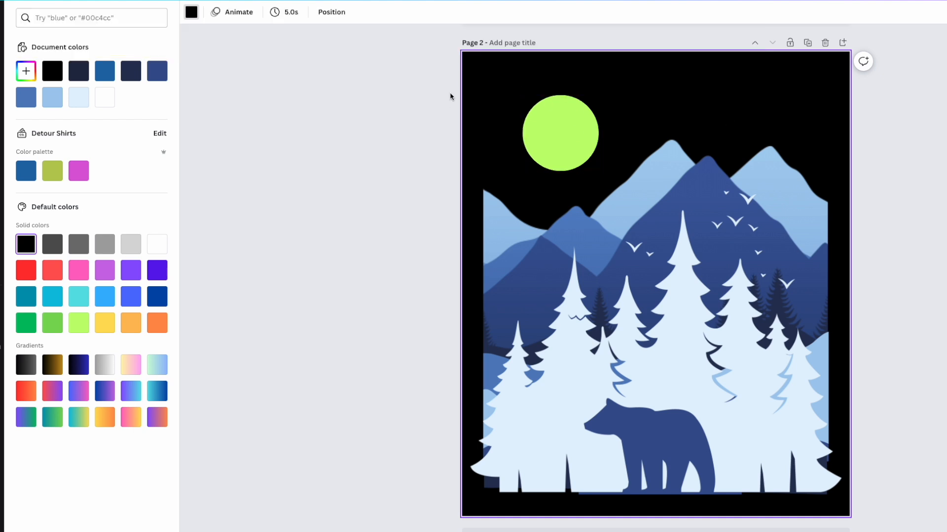
Search the graphics for "stars", try the large sparkling stars graphic on the page and remove it.
click(247, 57)
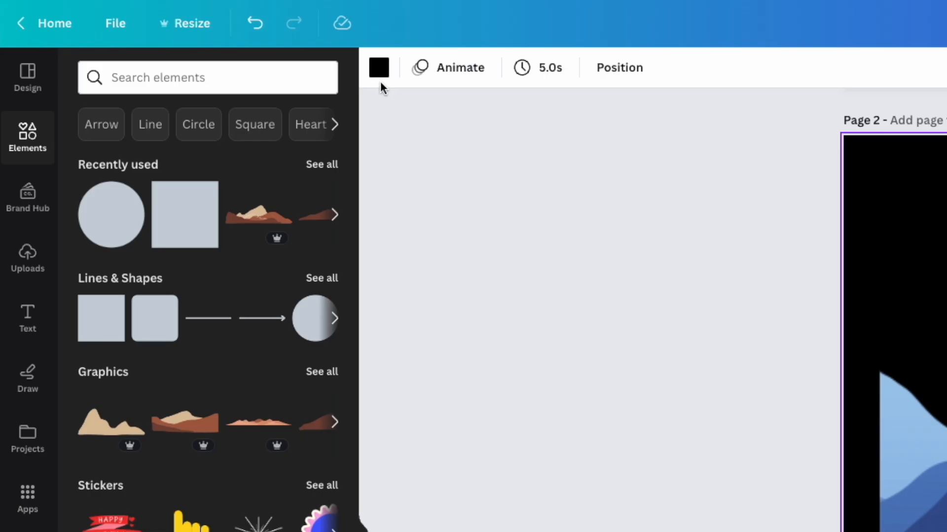
click(75, 20)
text(stars)
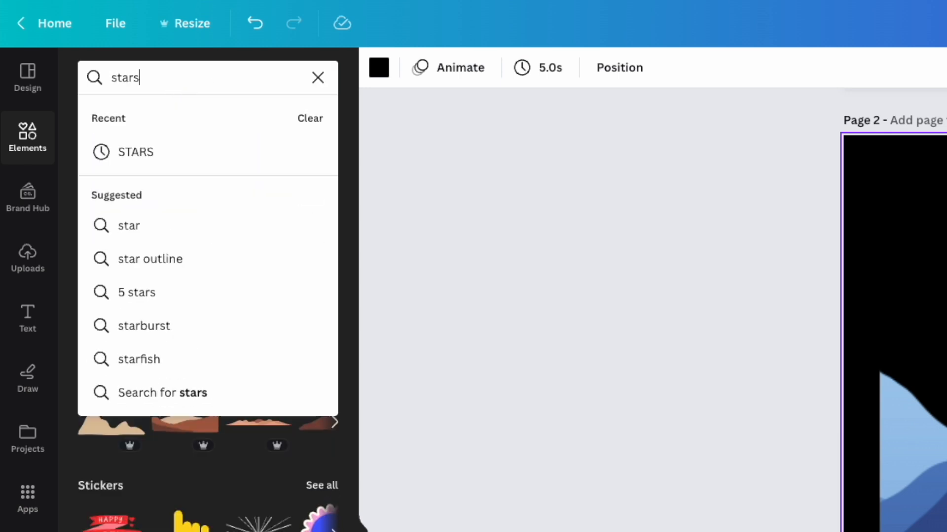
key(Return)
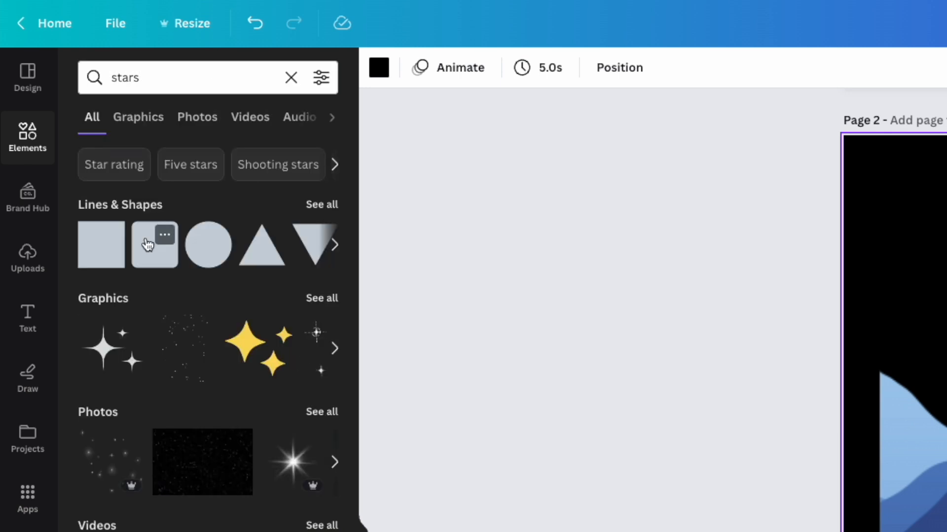
click(323, 299)
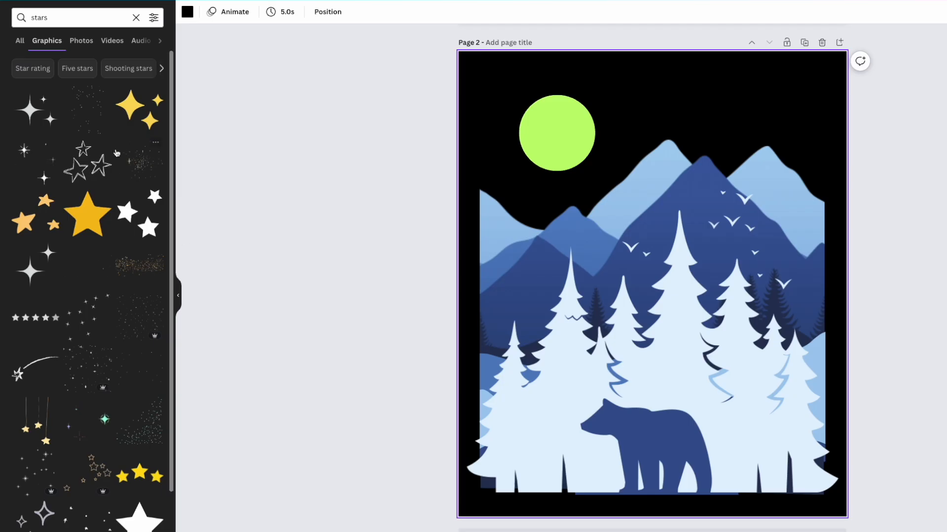
click(28, 469)
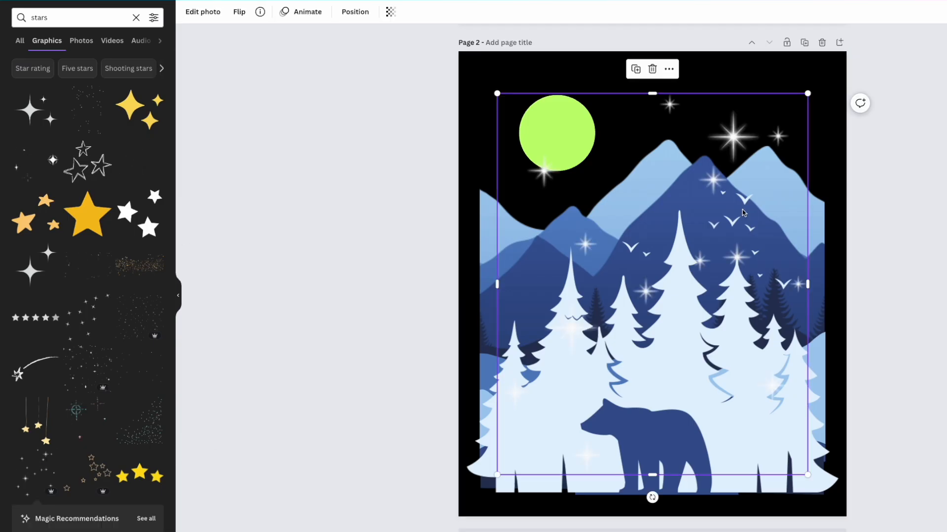
key(Delete)
Add the scattered-dots star graphic, enlarge it over the left half of the sky and place a duplicate over the right half.
click(88, 109)
drag(624, 216, 514, 103)
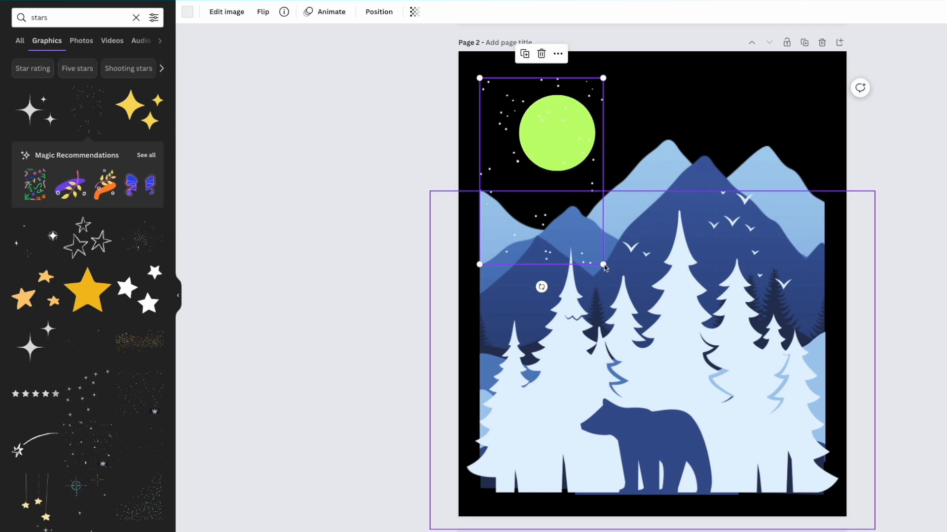
drag(602, 263, 713, 346)
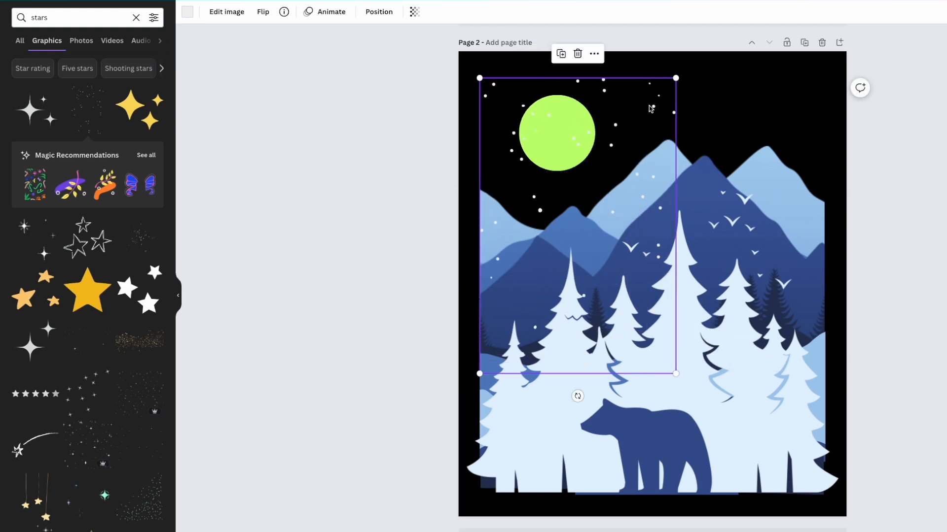
drag(654, 108, 801, 113)
click(837, 130)
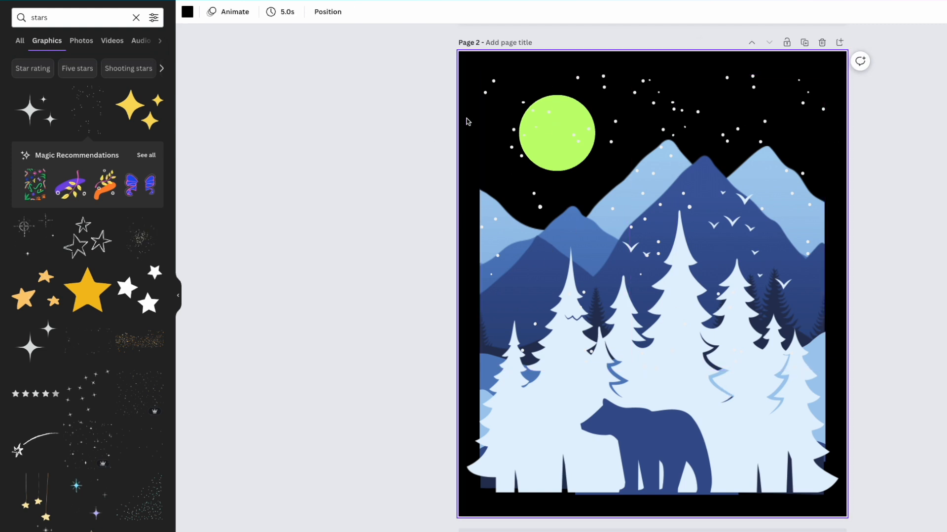
Move both star graphics behind the mountains, directly above the black background.
click(502, 87)
click(363, 12)
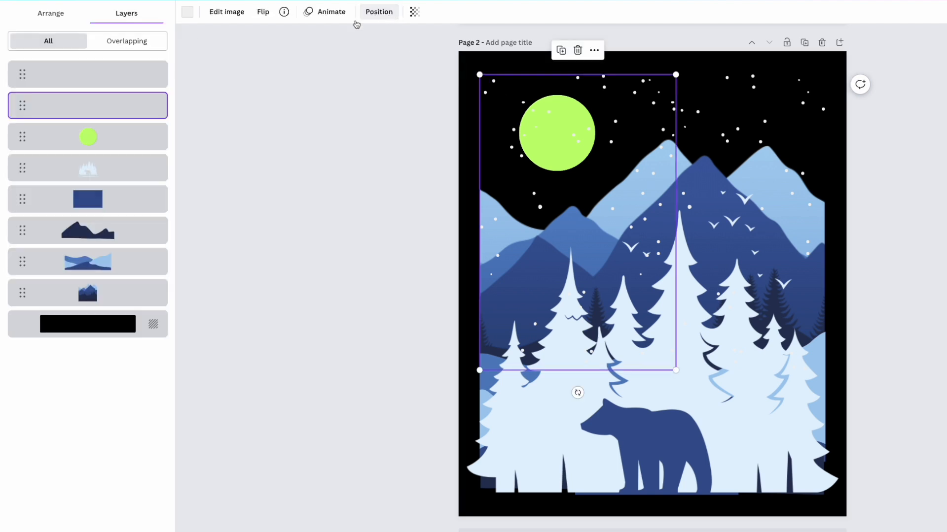
click(104, 75)
drag(104, 75, 101, 273)
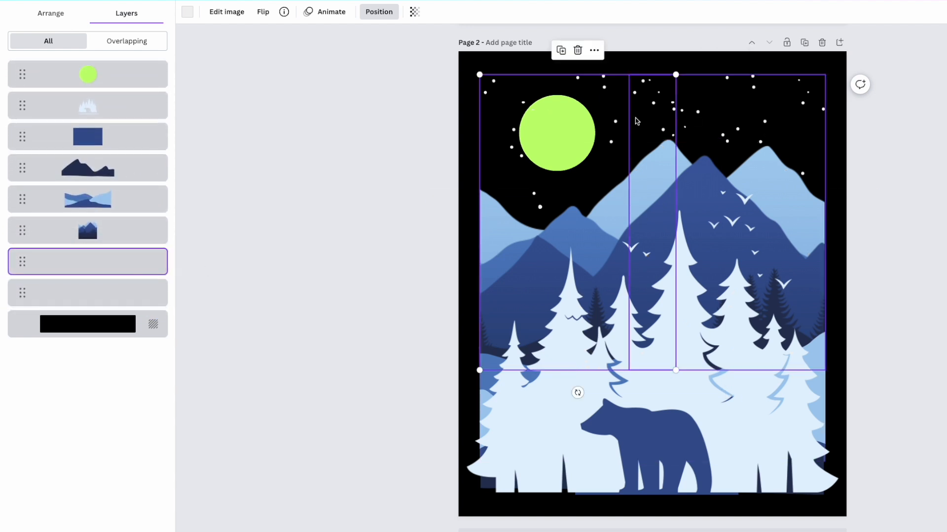
click(418, 85)
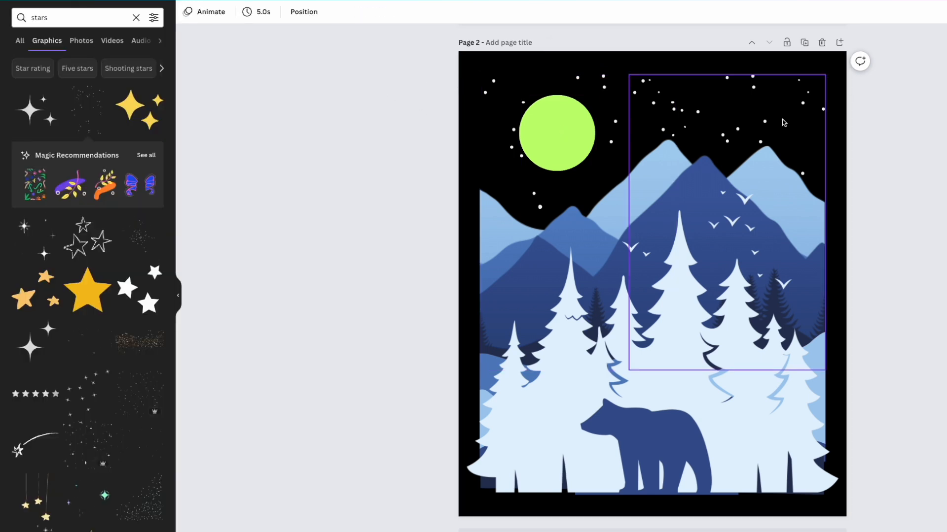
Search the graphics for "long clouds".
click(60, 18)
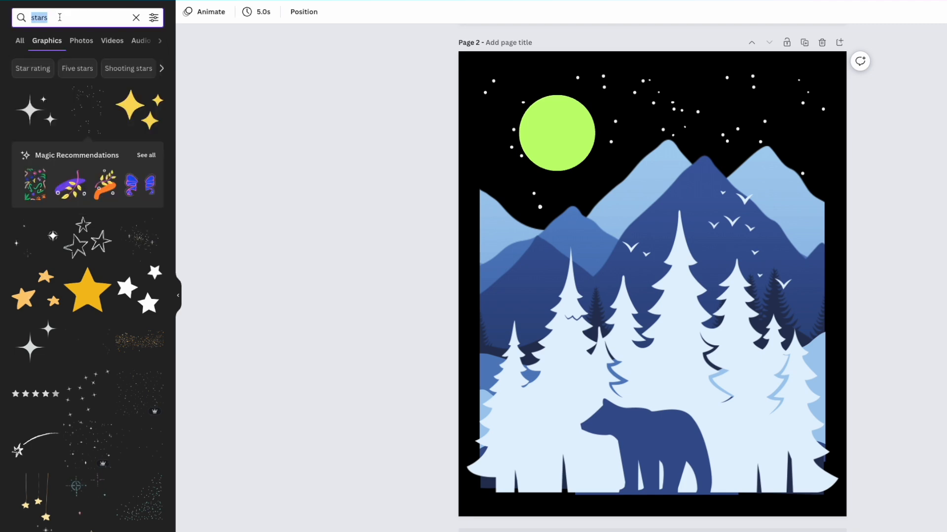
text(lo)
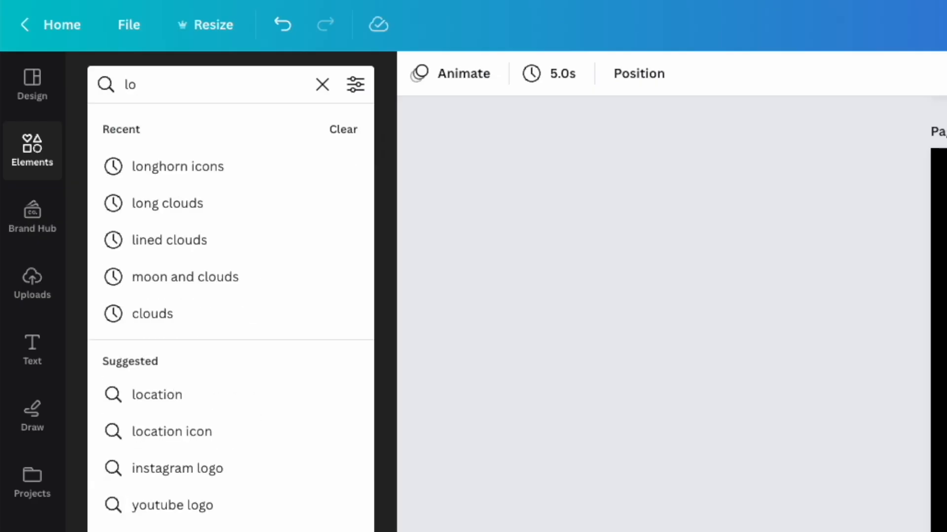
text(ng cloud)
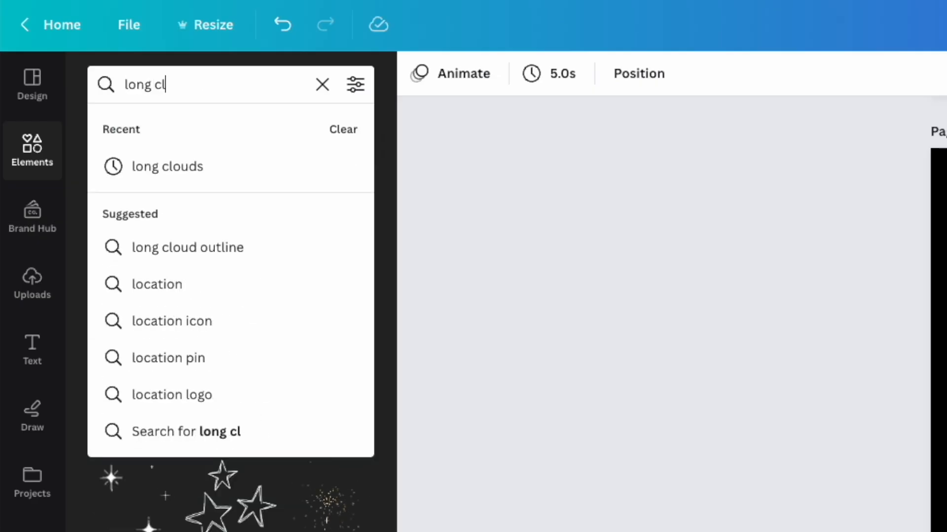
text(s)
key(Return)
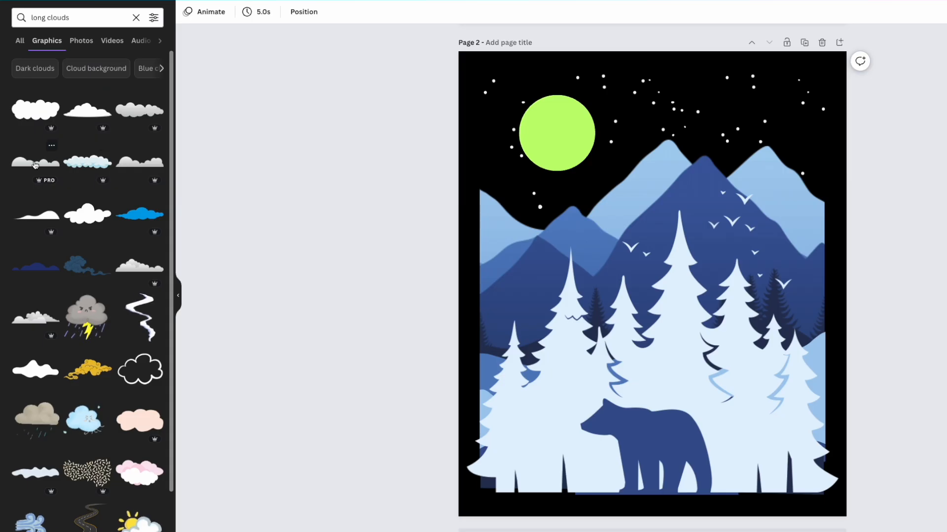
Add a long white wavy cloud to the sky beside the moon, and discard a trial dark-outlined cloud.
click(34, 216)
drag(706, 296, 684, 108)
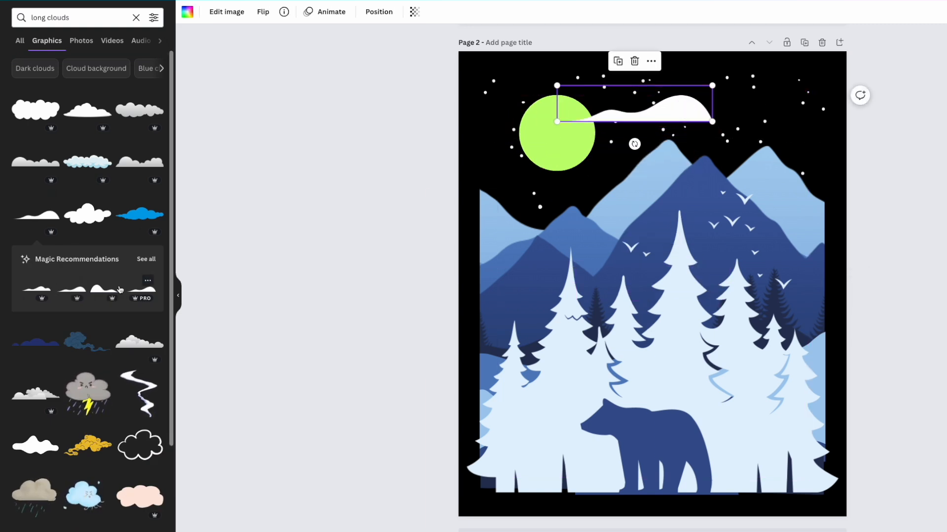
click(102, 290)
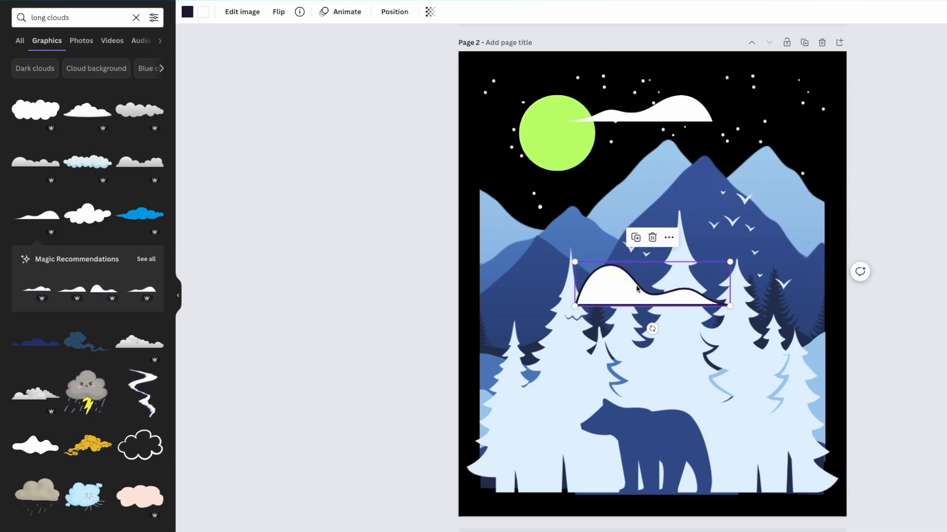
key(Delete)
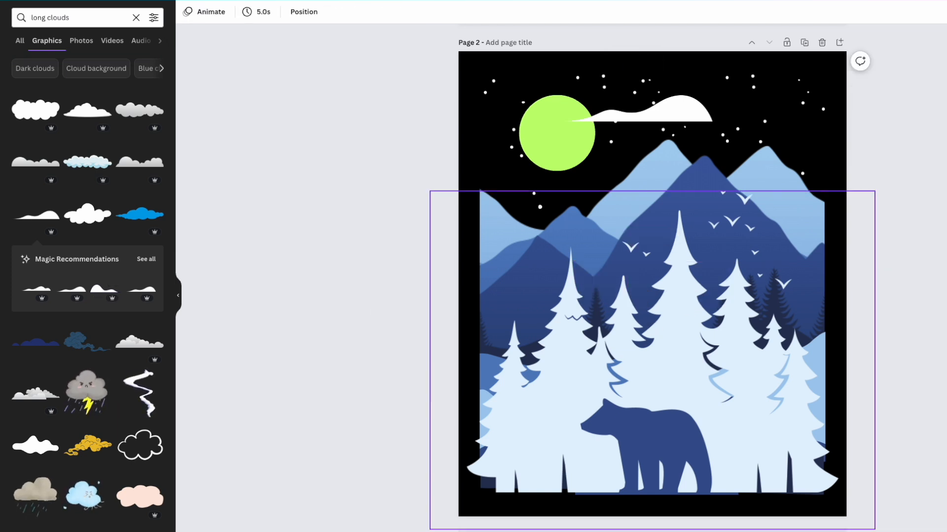
Add a flatter white cloud from the full recommendations, flip it horizontally and place it across the moon's lower part.
click(146, 259)
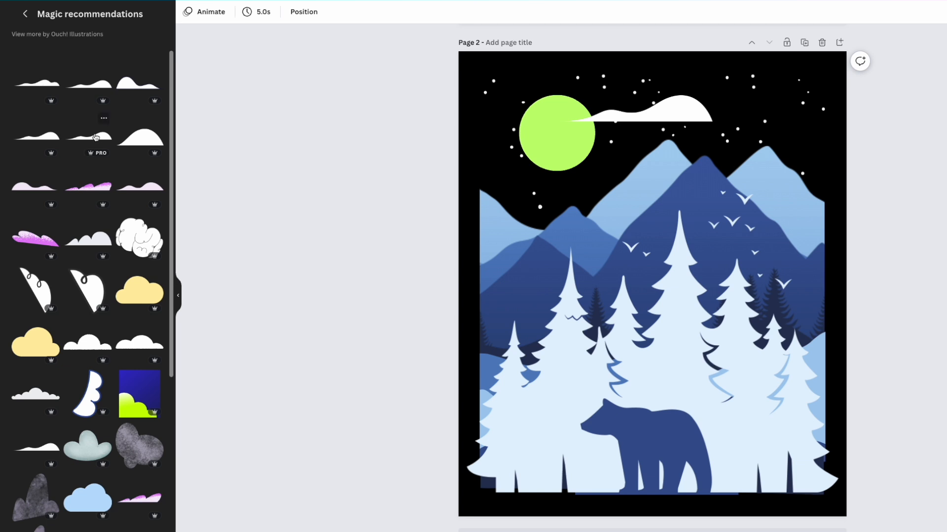
click(46, 87)
drag(651, 284, 575, 154)
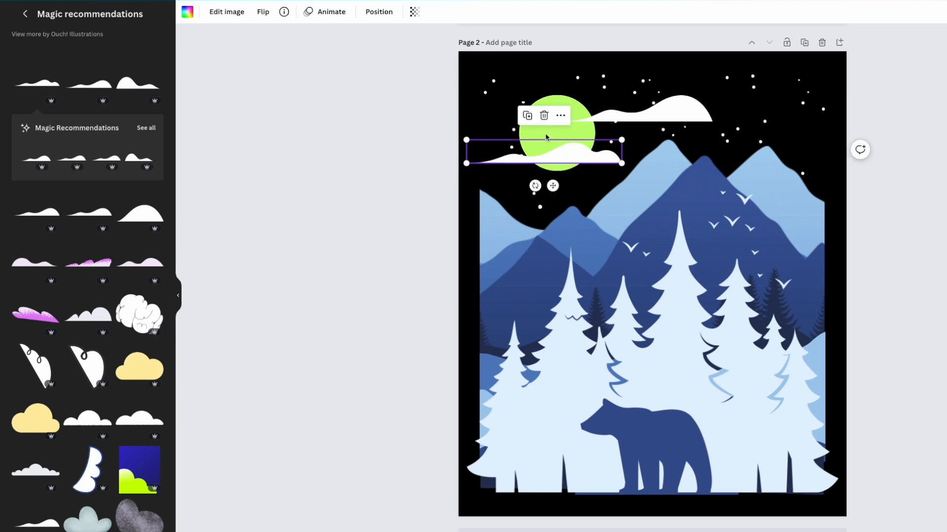
click(263, 11)
click(285, 39)
click(285, 39)
drag(513, 150, 526, 143)
Move the first cloud to the sky's right edge and place another flat white cloud between it and the moon.
drag(698, 107, 798, 115)
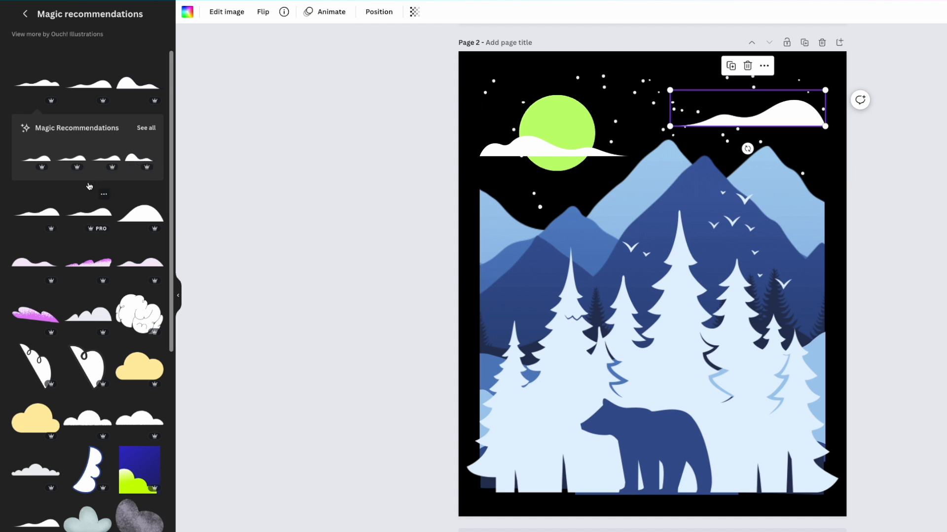
click(52, 83)
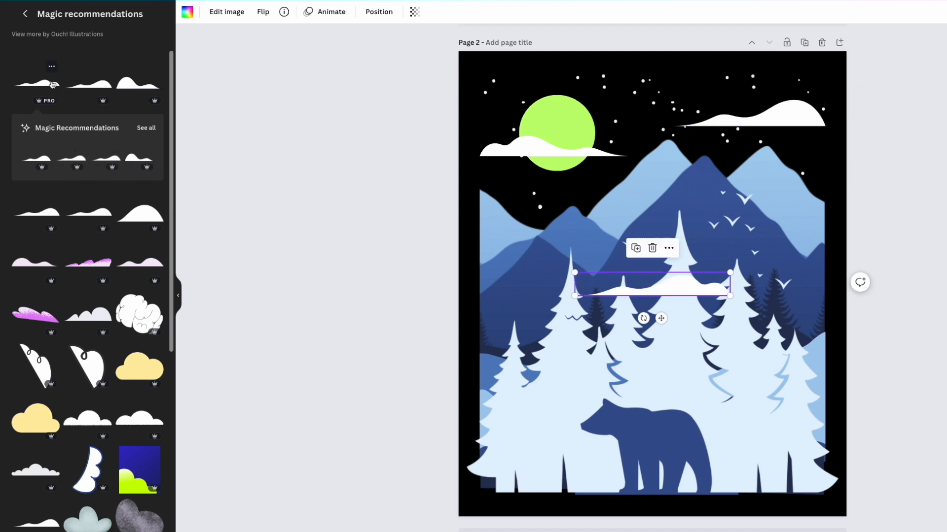
drag(687, 281, 661, 93)
Flip the right-hand cloud horizontally and lower it over the mountain peaks.
click(804, 122)
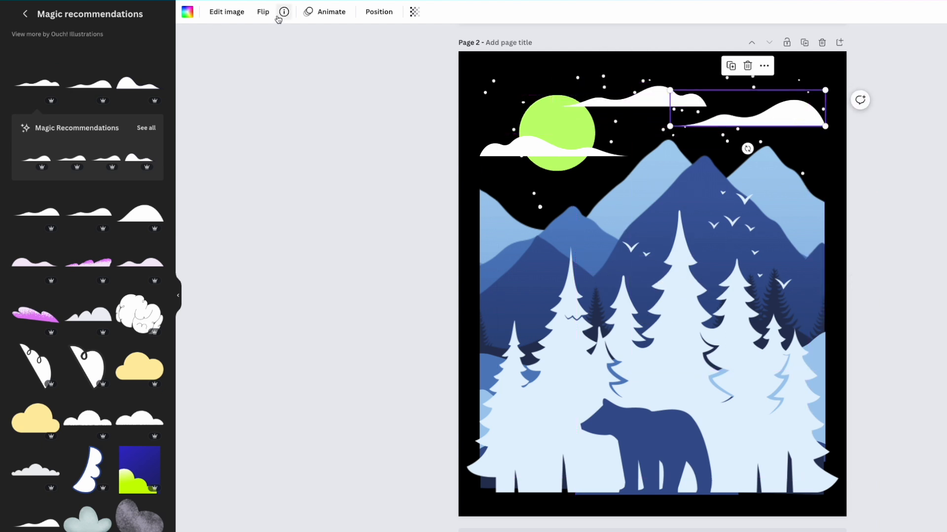
click(263, 12)
click(268, 37)
drag(726, 118, 728, 148)
click(892, 172)
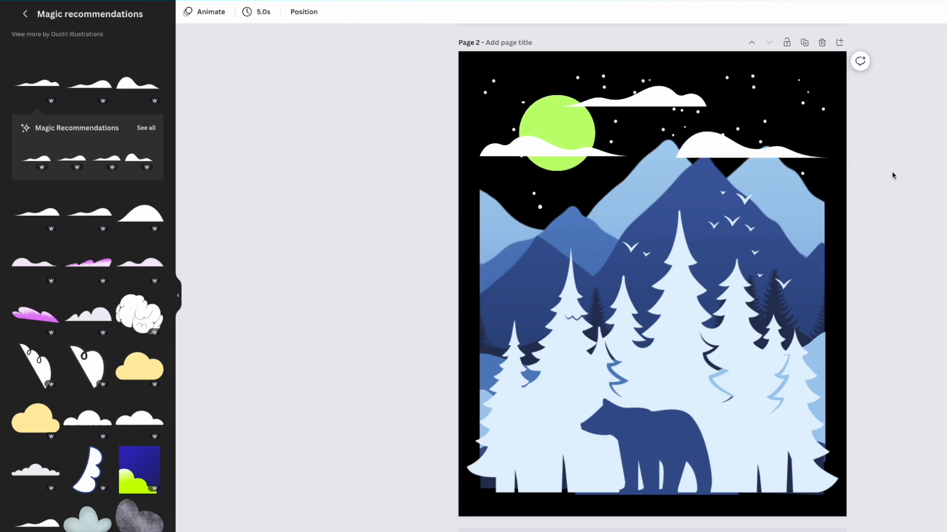
Shrink the right-hand cloud and shift it slightly past the sky's right side, over the mountain peak.
click(757, 149)
drag(676, 122, 754, 156)
drag(707, 130, 715, 131)
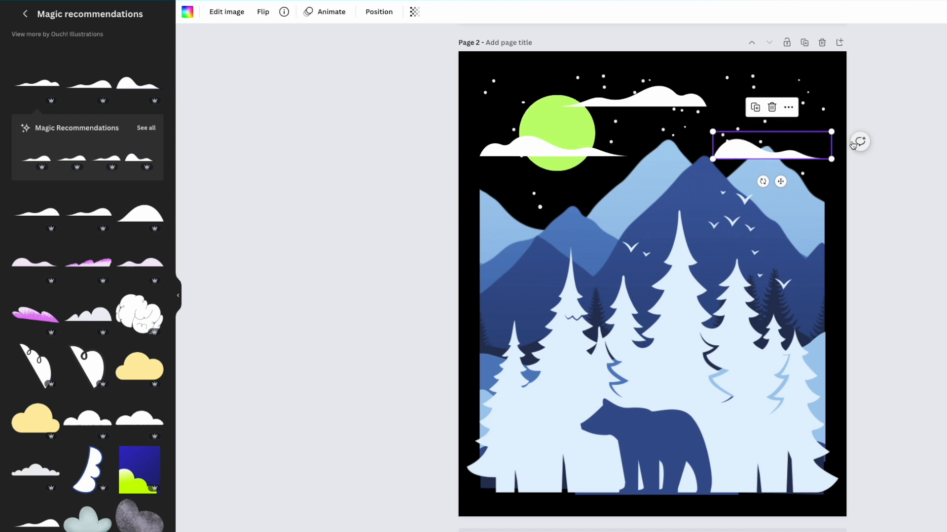
click(885, 183)
Flip the right-hand cloud horizontally and lower it across the light blue peak.
click(739, 149)
click(265, 14)
click(270, 34)
drag(798, 157, 796, 166)
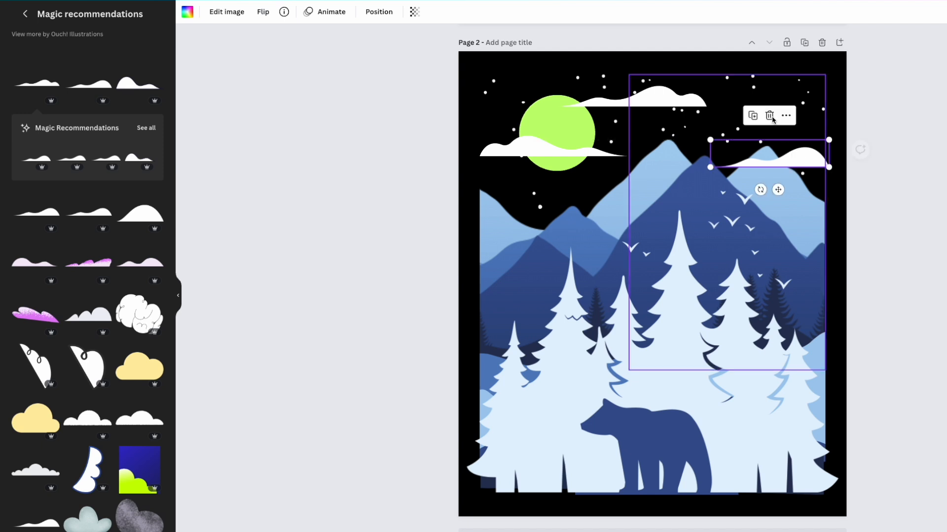
Enlarge the upper cloud between the moon and the peaks and adjust its position slightly.
click(667, 97)
drag(707, 83, 718, 81)
drag(673, 101, 682, 105)
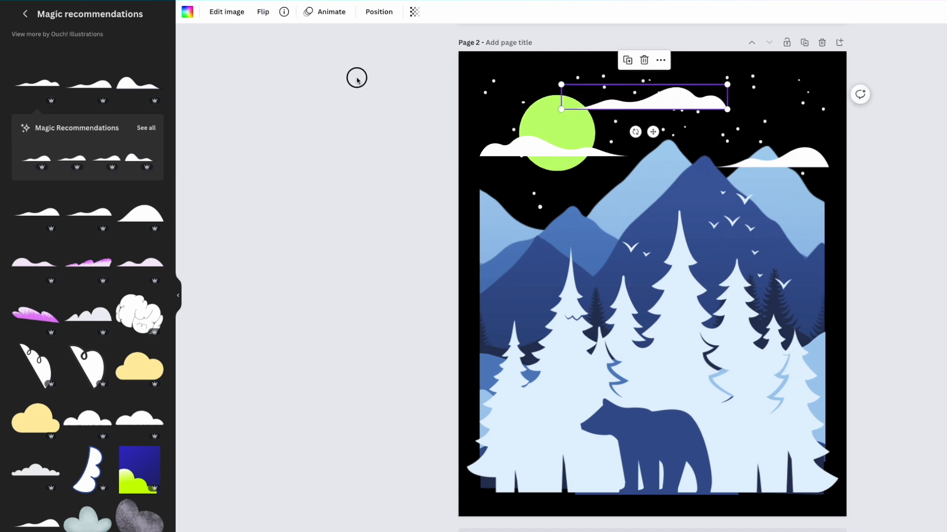
click(357, 81)
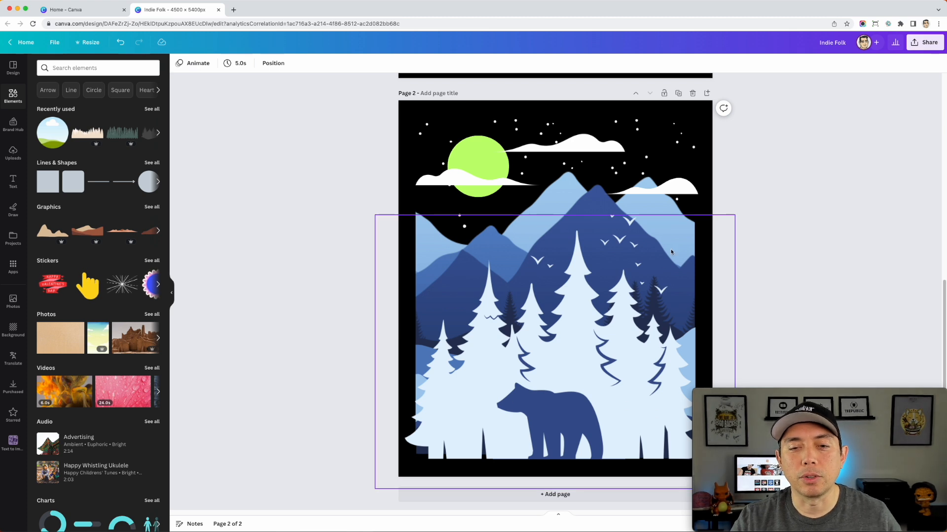
Duplicate page 2 and delete the white forest and the bear from the copy.
click(678, 94)
click(589, 338)
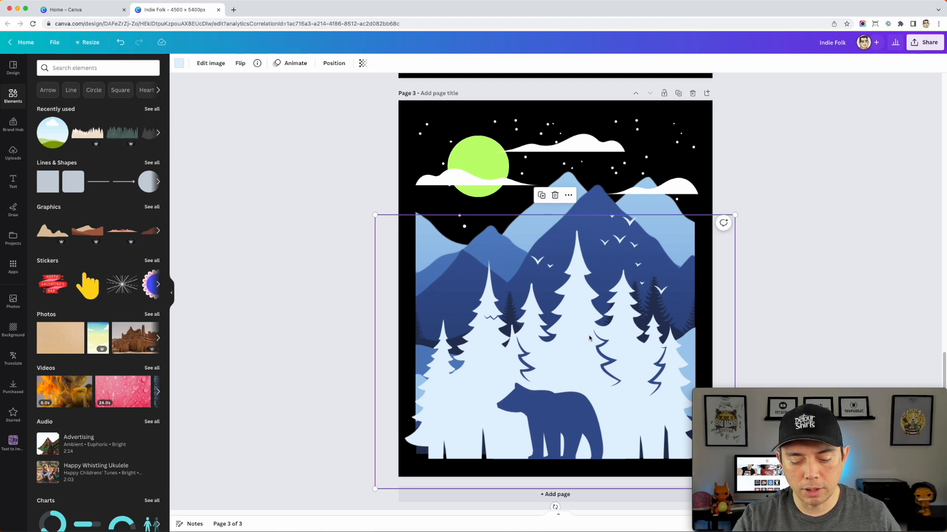
key(Delete)
click(598, 364)
key(Delete)
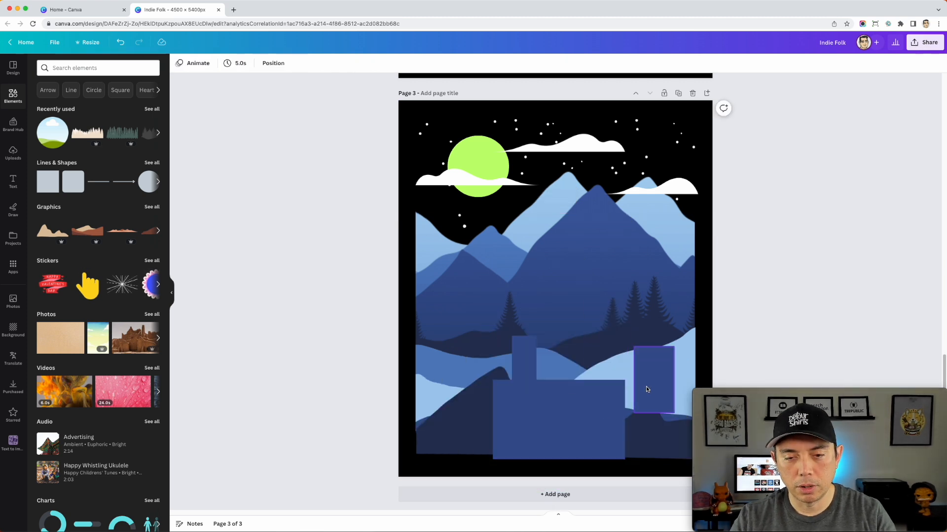
Delete the three blue filler rectangles and the darkest foreground hill from page 3.
click(646, 391)
key(Delete)
click(575, 427)
key(Delete)
click(523, 369)
key(Delete)
click(489, 436)
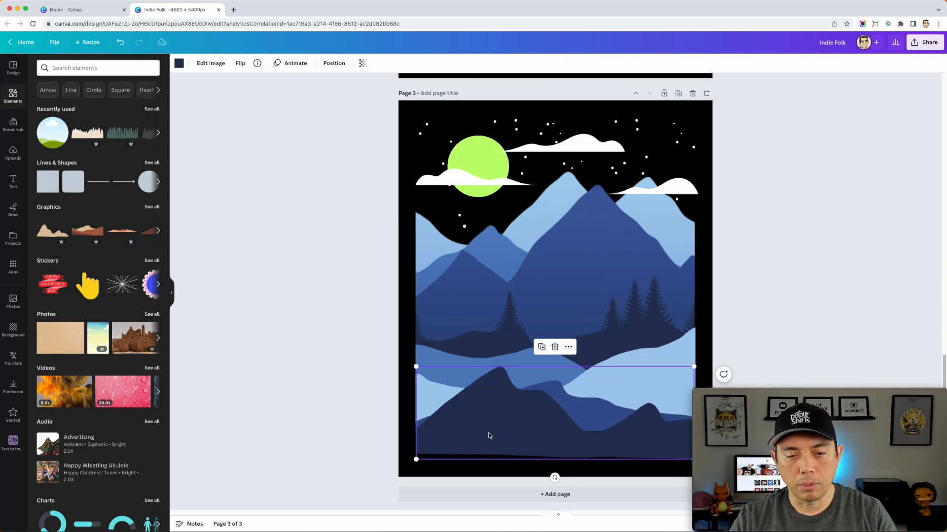
key(Delete)
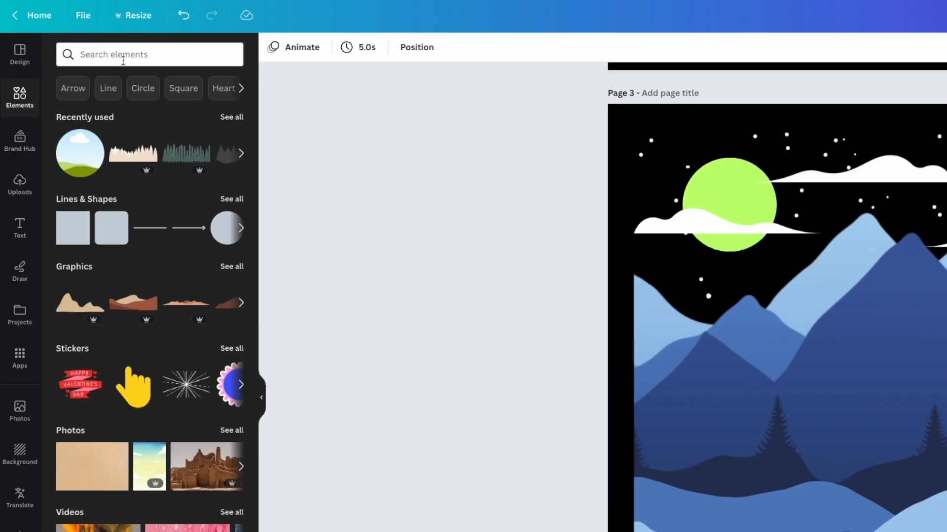
Search the elements for "pine trees" and show all graphics results.
click(77, 70)
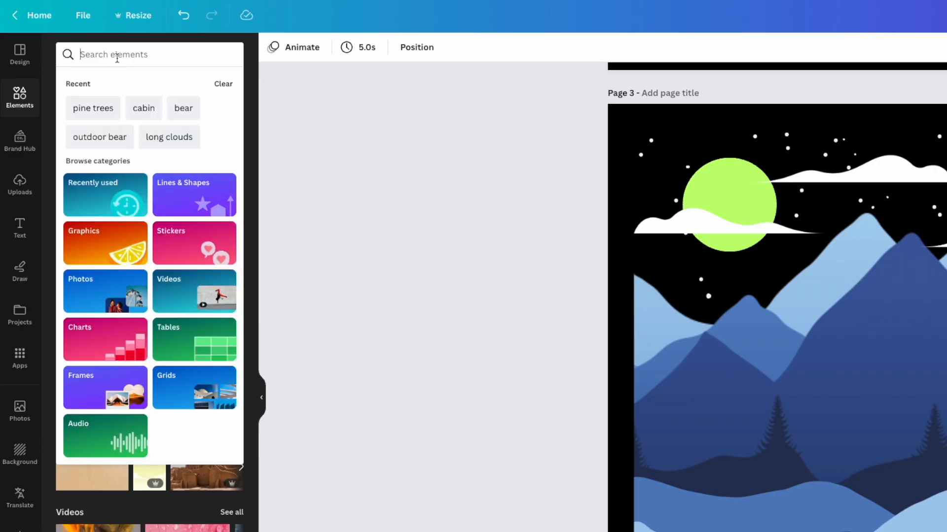
text(pinet)
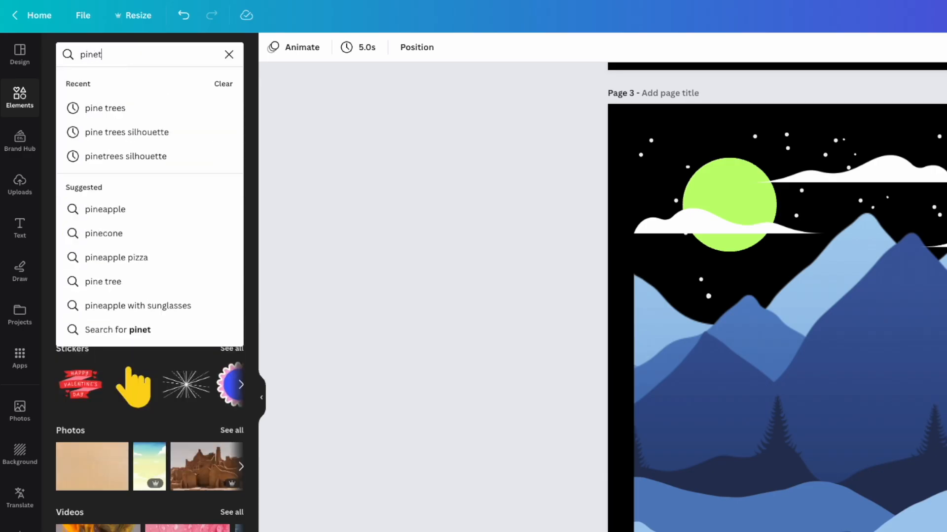
key(BackSpace)
text(tr)
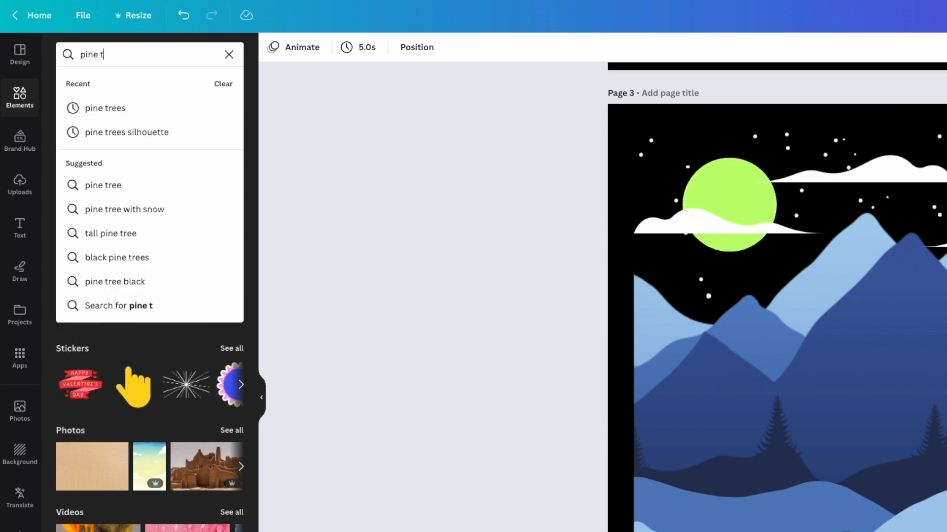
text(ees)
key(Return)
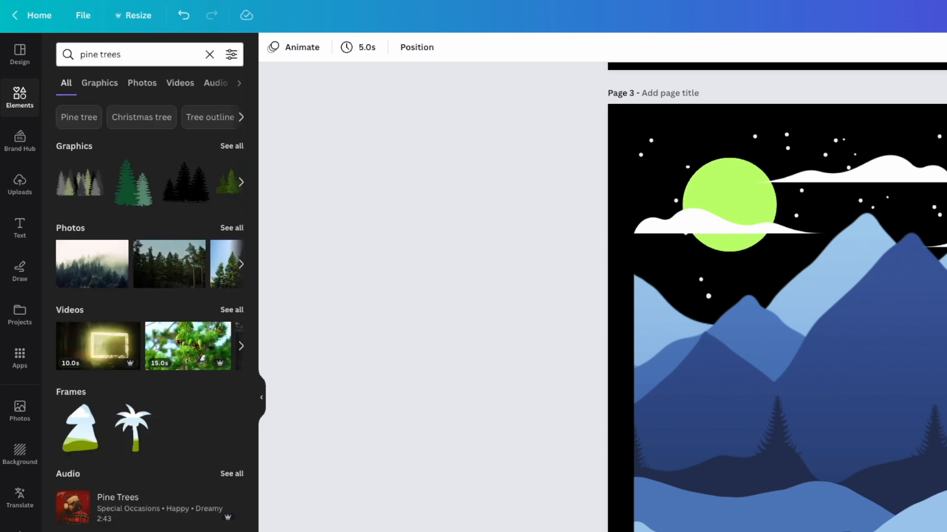
click(233, 147)
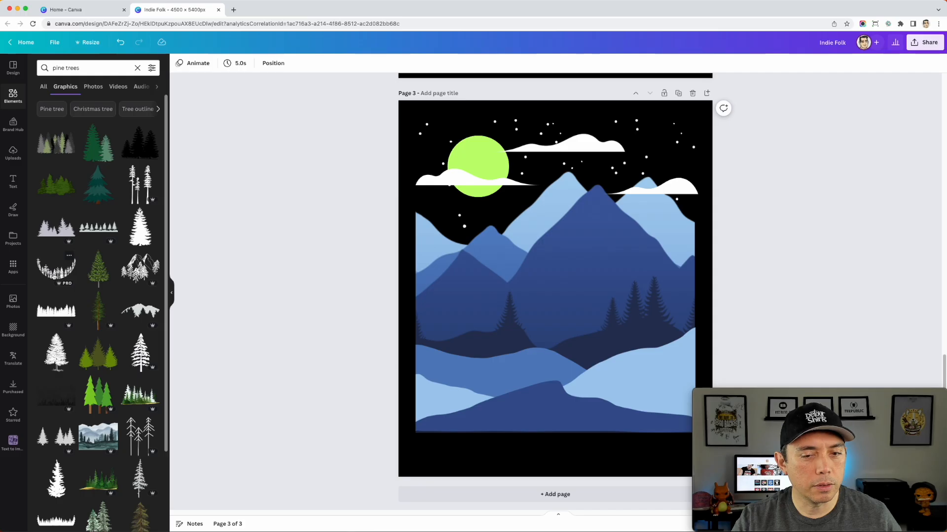
Try the crescent-shaped white pine forest graphic enlarged across the lower hills, and delete it.
click(86, 359)
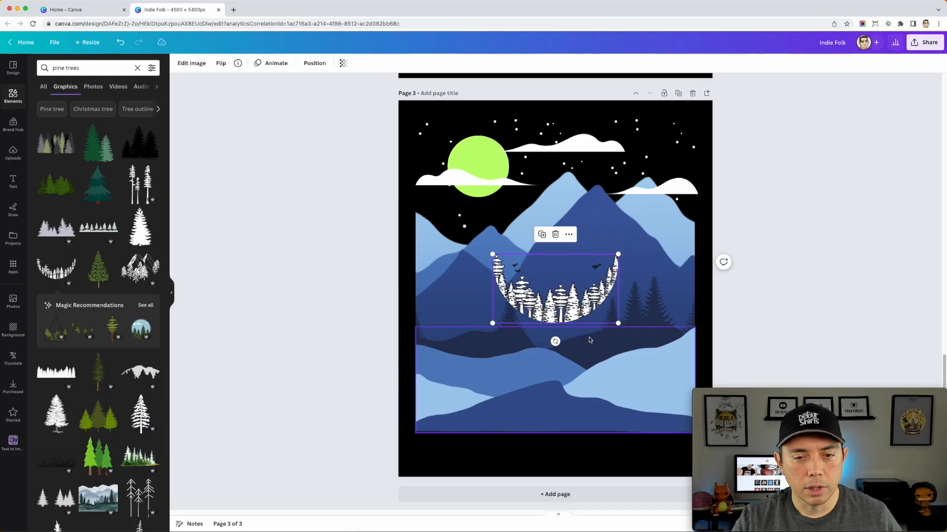
drag(555, 295, 497, 387)
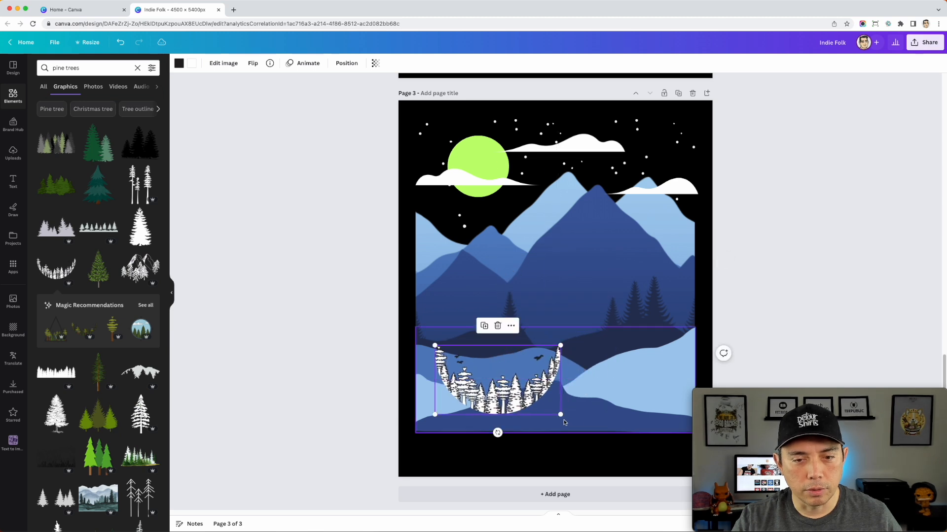
drag(559, 415, 661, 469)
drag(597, 420, 574, 378)
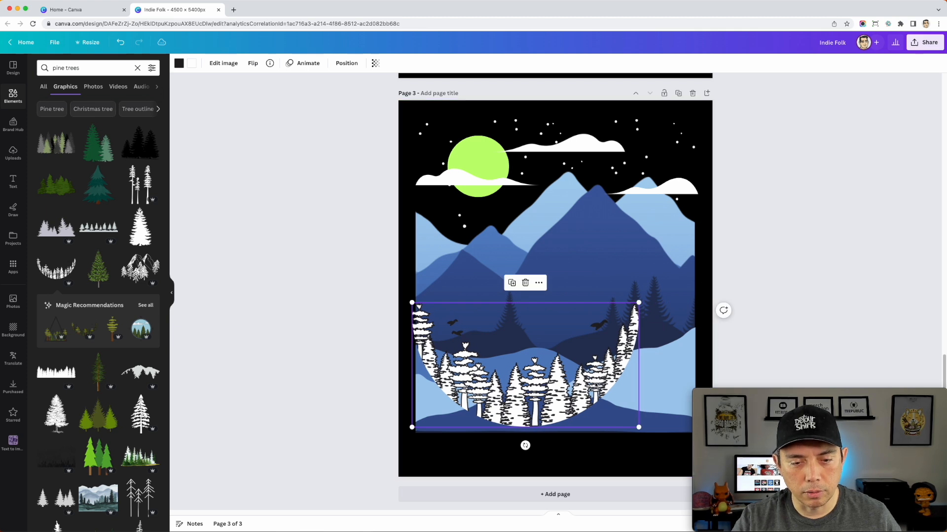
key(Delete)
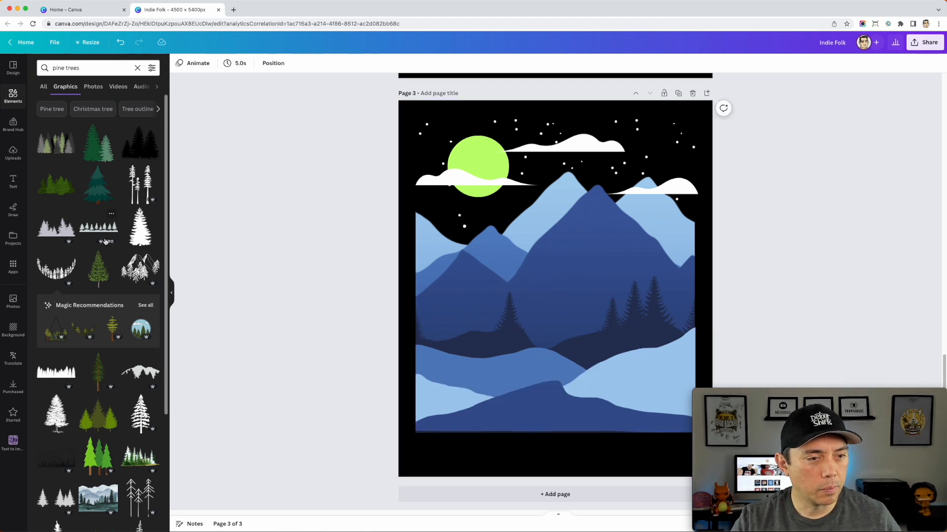
Add the curved pine treeline silhouette, enlarge it beyond the page width and place it over the lower hills.
scroll(53, 300, down, 6)
click(54, 299)
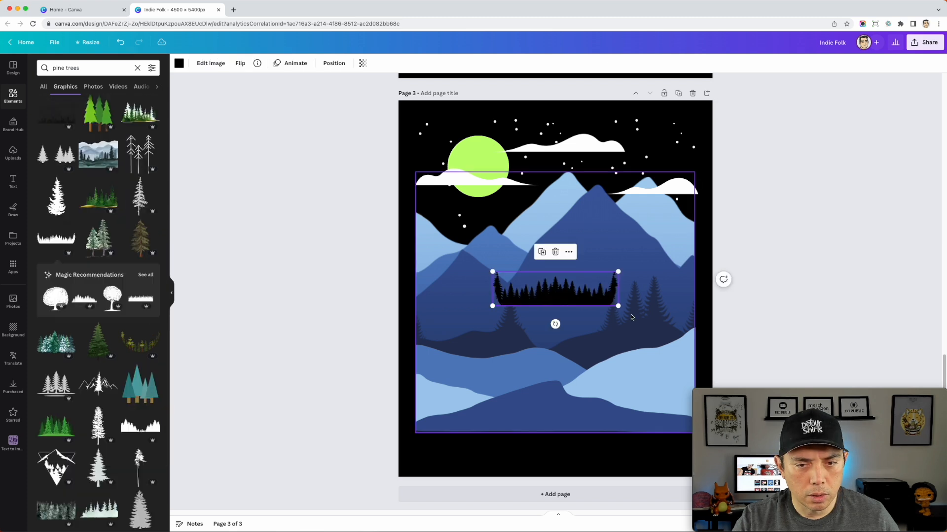
drag(618, 306, 832, 364)
drag(752, 292, 645, 348)
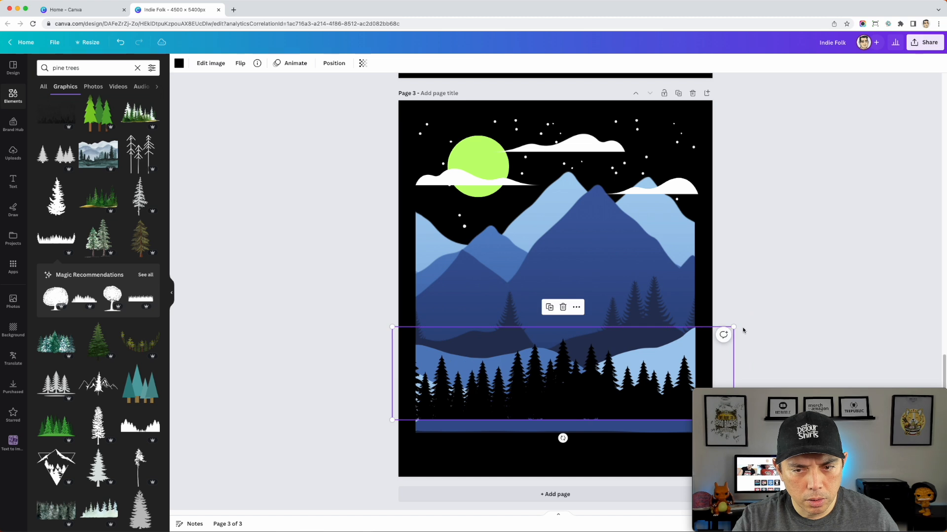
drag(731, 329, 875, 232)
drag(564, 378, 478, 408)
click(747, 197)
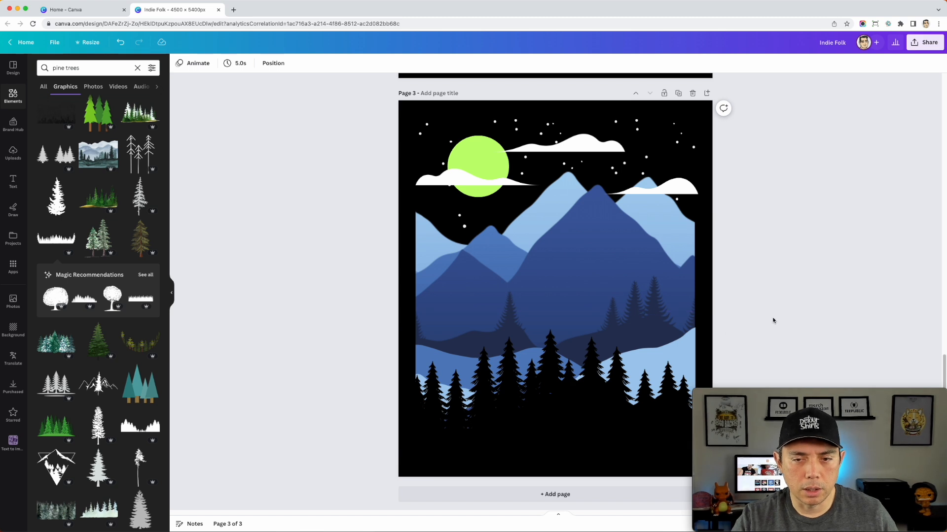
Enlarge the black treeline further and center it on the page so its trees cover the bottom hills.
drag(540, 388, 487, 394)
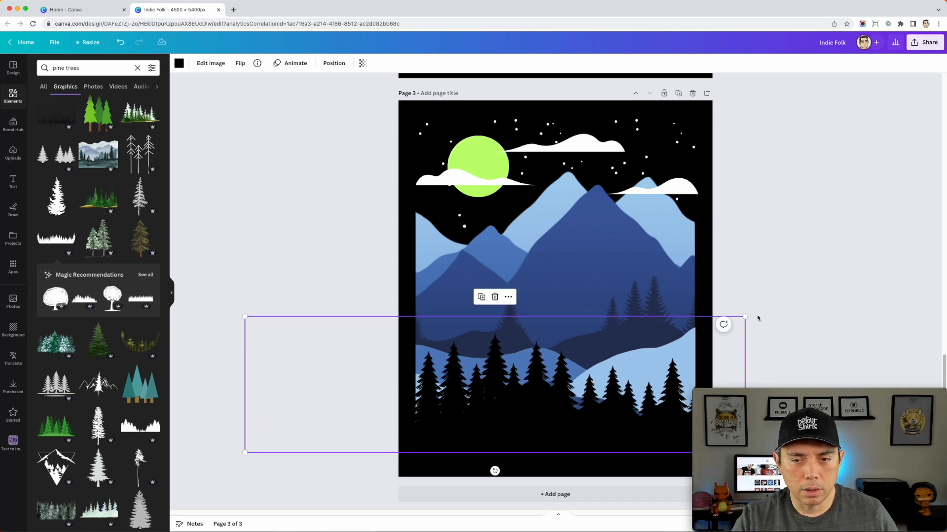
drag(745, 317, 821, 296)
drag(524, 406, 547, 407)
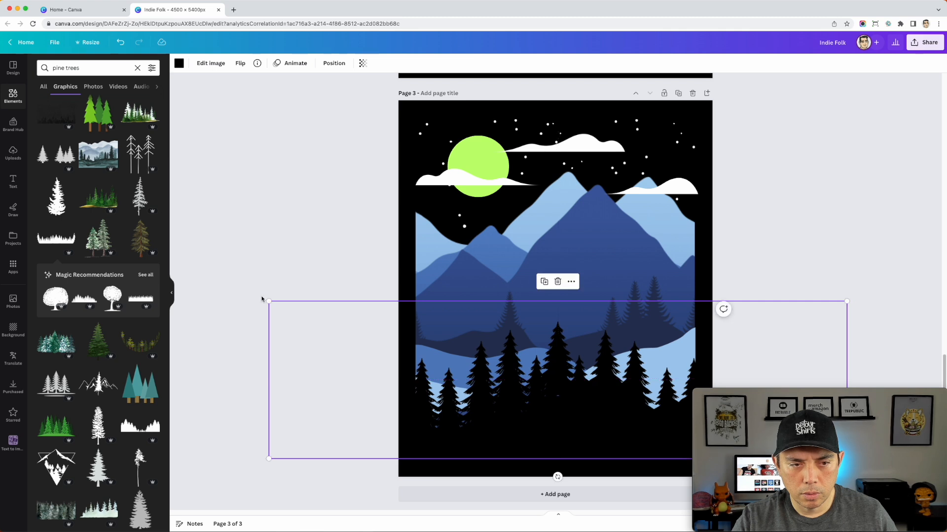
mouse_move(268, 301)
mouse_down()
mouse_move(252, 294)
mouse_move(259, 296)
mouse_up()
drag(847, 299, 853, 296)
drag(653, 379, 651, 381)
click(833, 213)
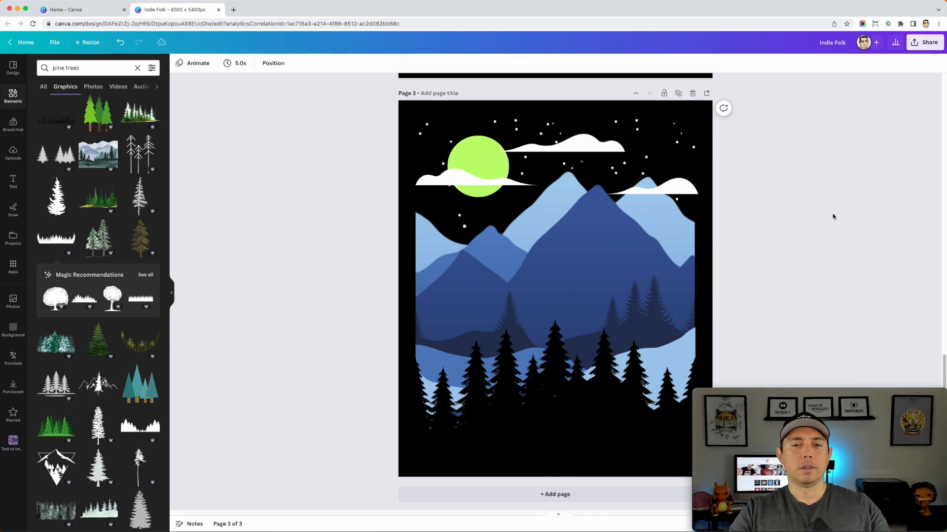
click(582, 386)
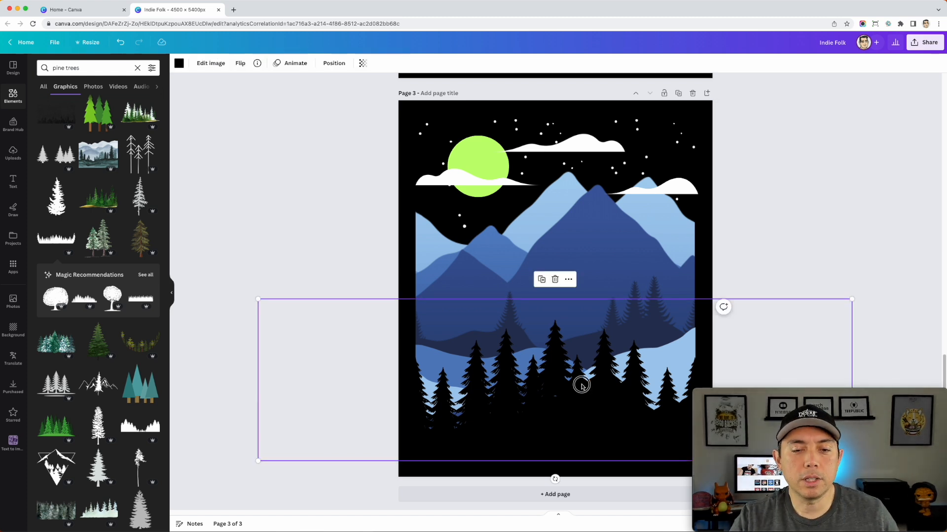
drag(582, 386, 582, 385)
click(809, 228)
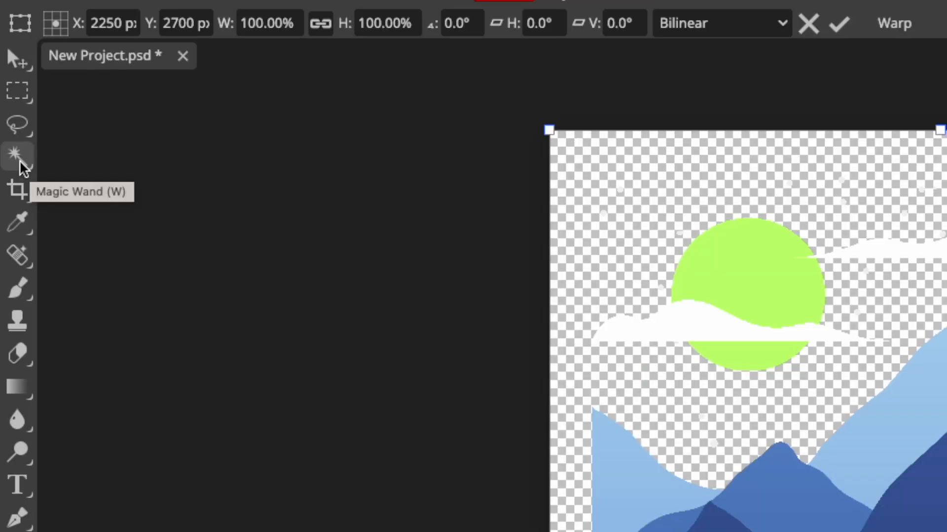
Select the black treeline with the Magic Wand and try to delete it from the placed artwork.
click(9, 40)
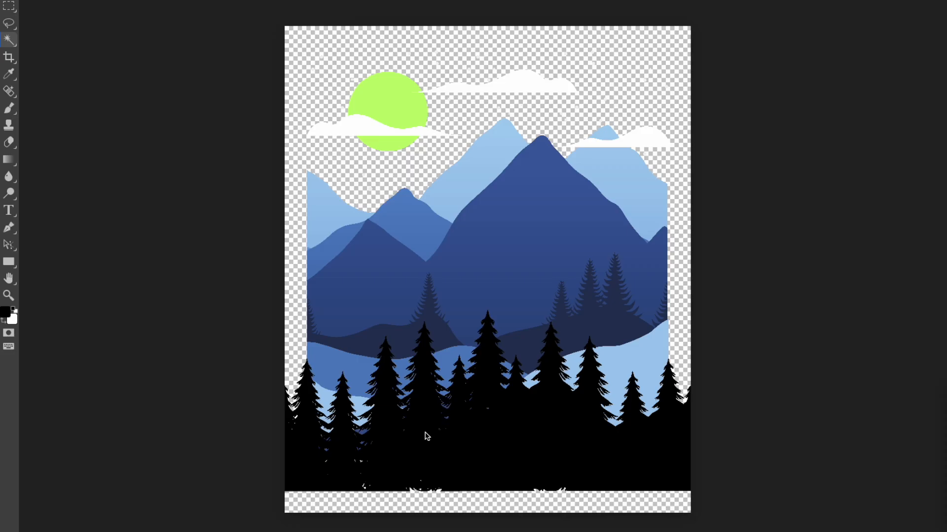
click(426, 434)
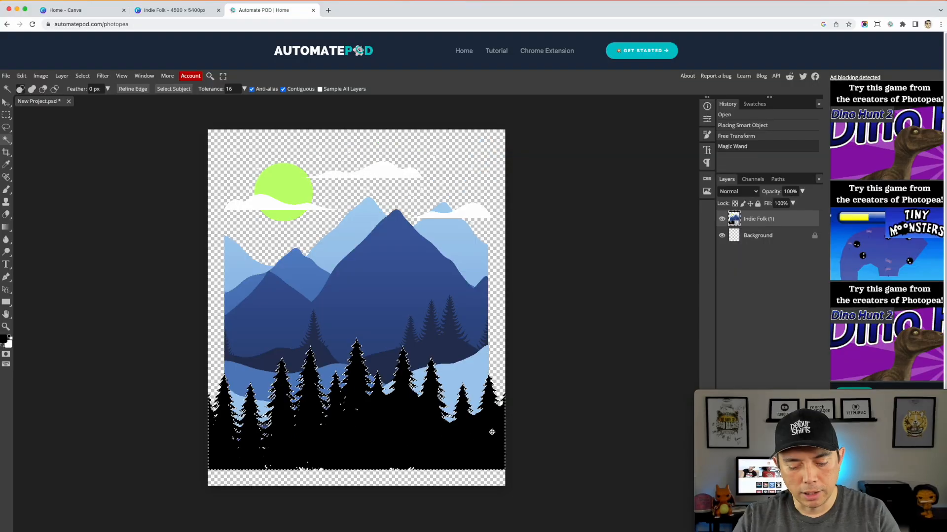
key(Delete)
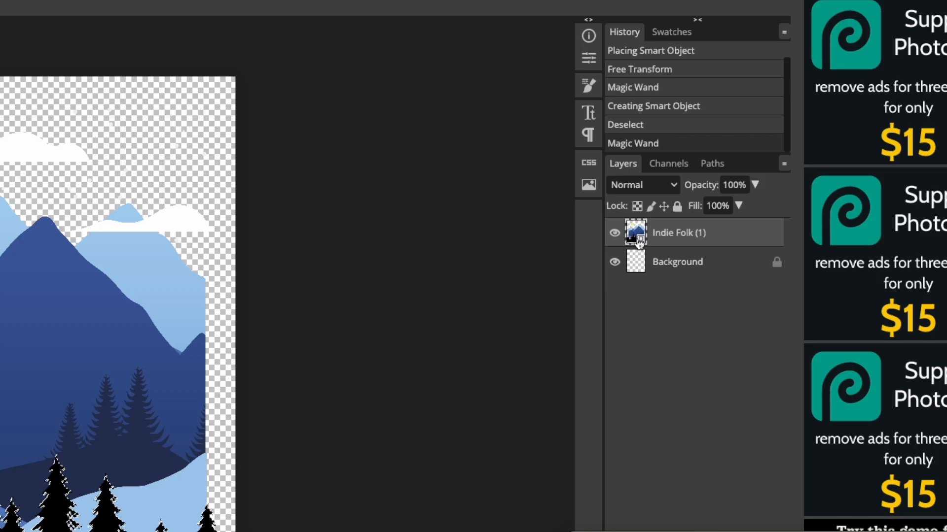
Rasterize the Indie Folk (1) layer and delete the selected black treeline from it.
right_click(640, 242)
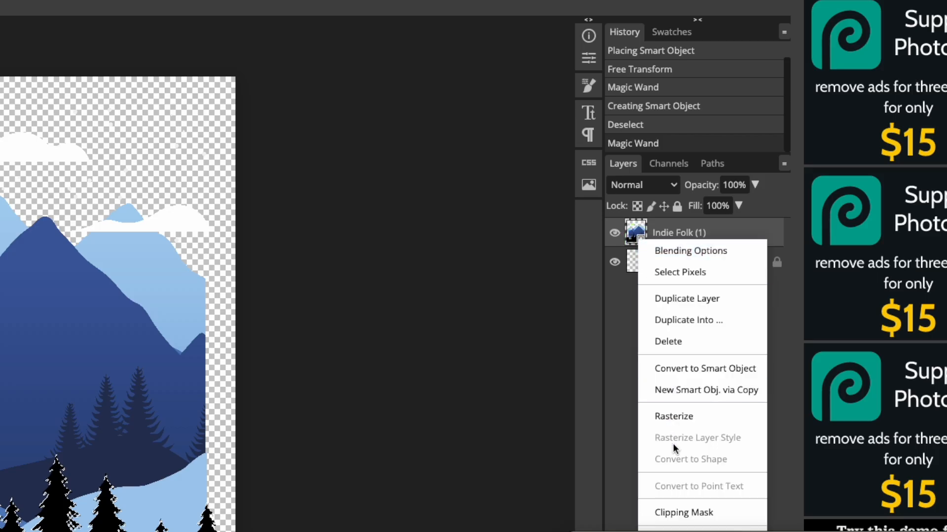
click(678, 418)
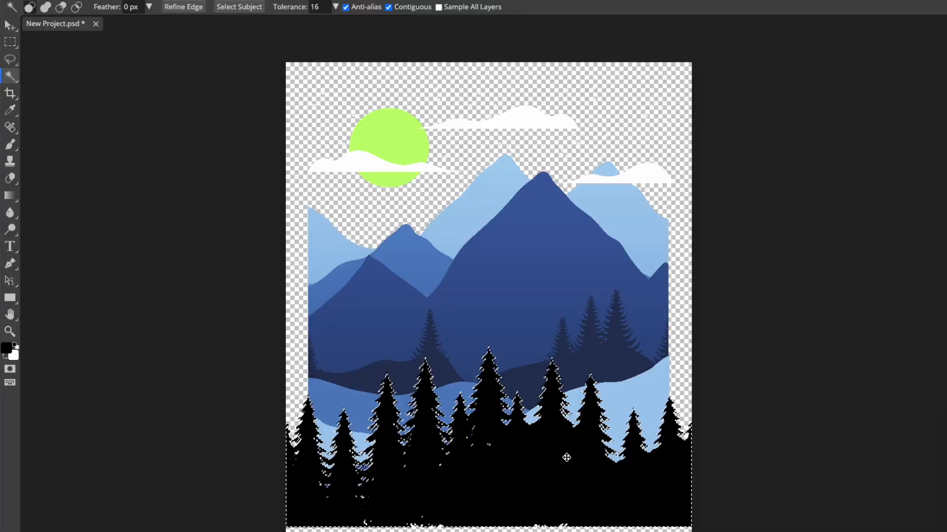
key(Delete)
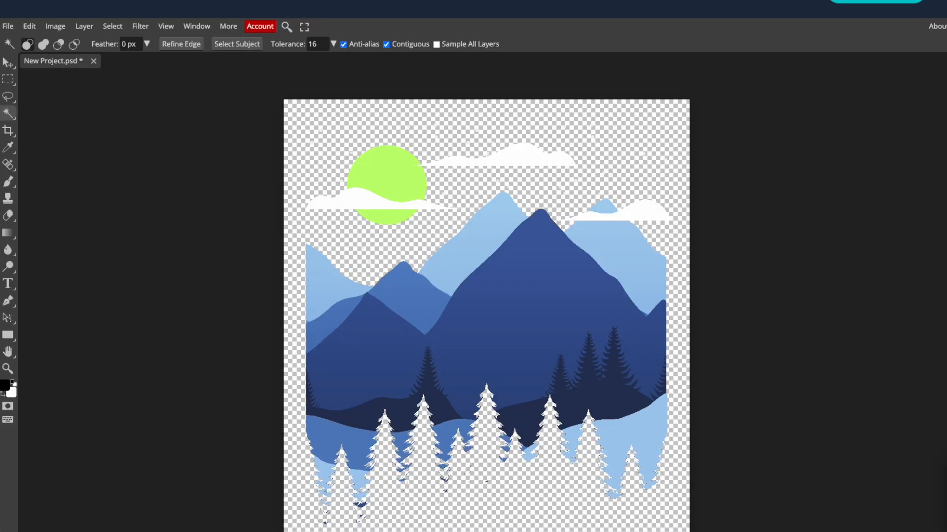
Export the knocked-out design as a PNG named New Project at 4500 by 5400 px and 100% quality.
click(7, 29)
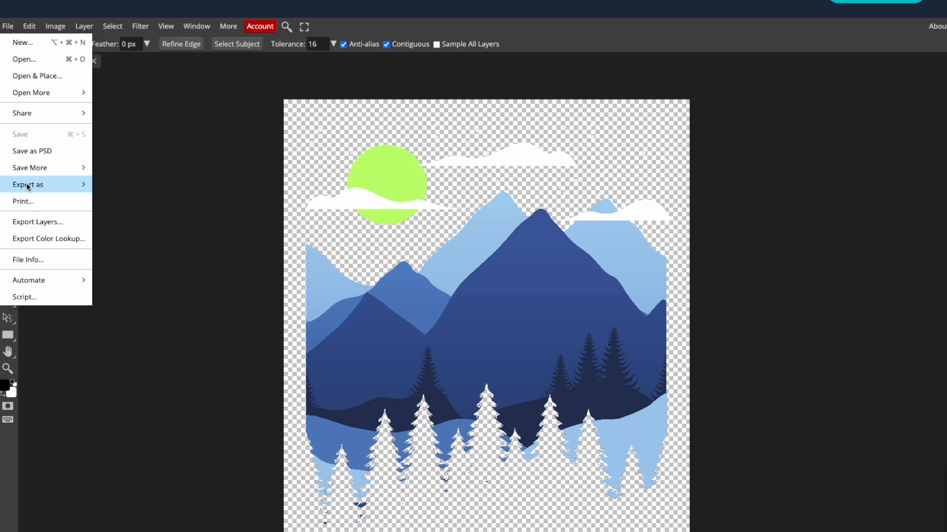
mouse_move(26, 185)
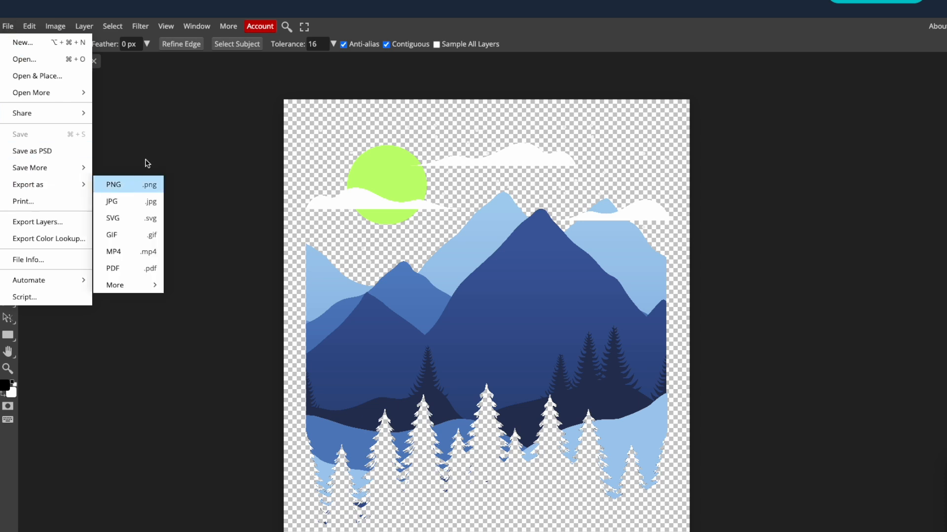
click(116, 185)
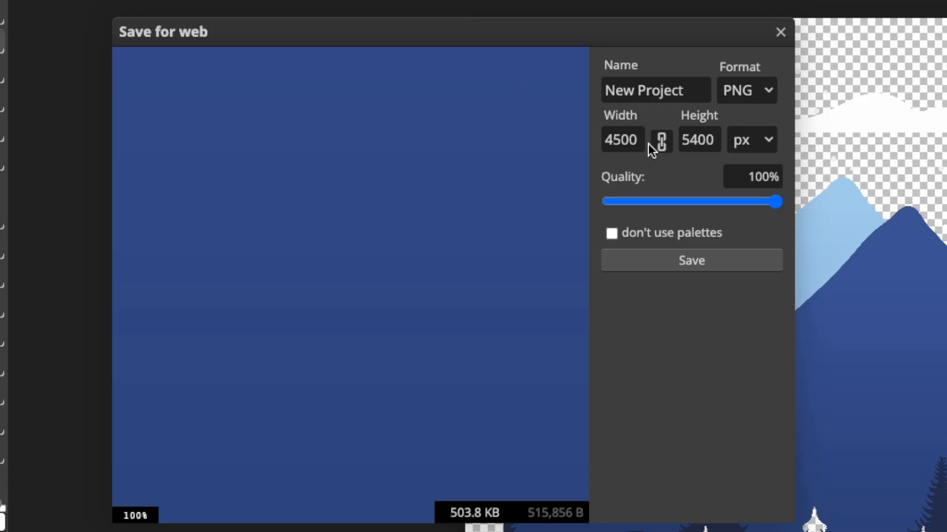
click(686, 136)
click(710, 271)
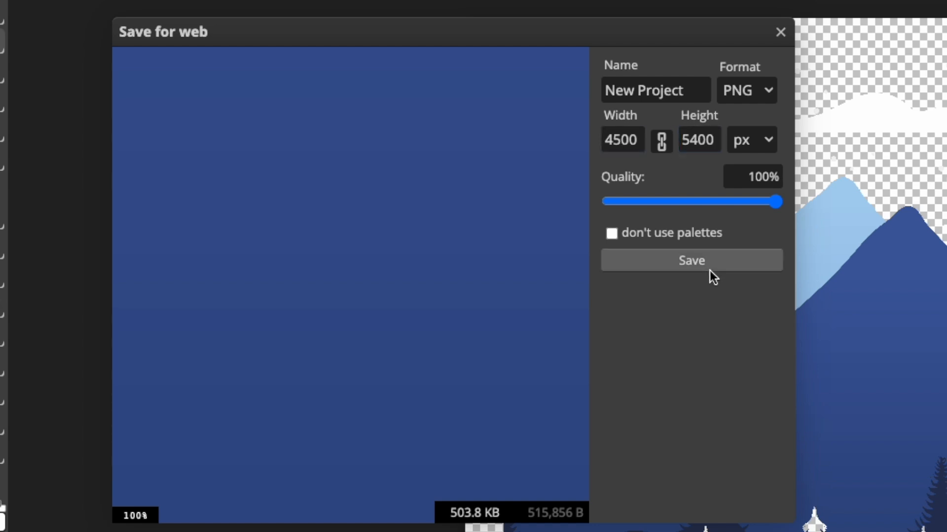